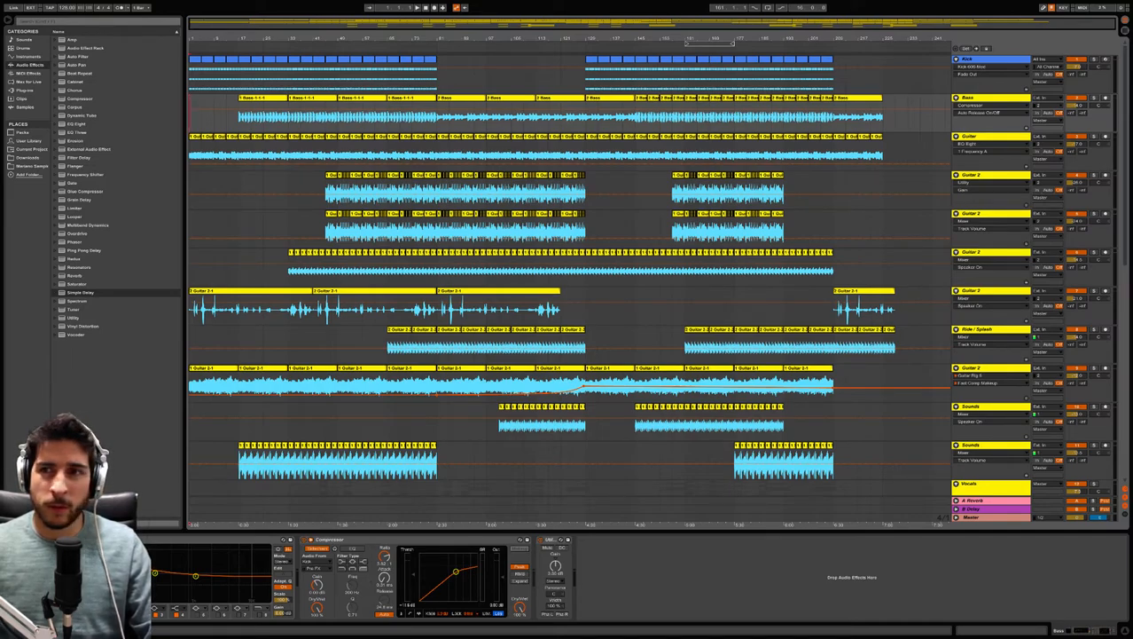
# Select the four Bass-1-1-1 clips at the beginning of the Bass track.
pyautogui.click(989, 98)
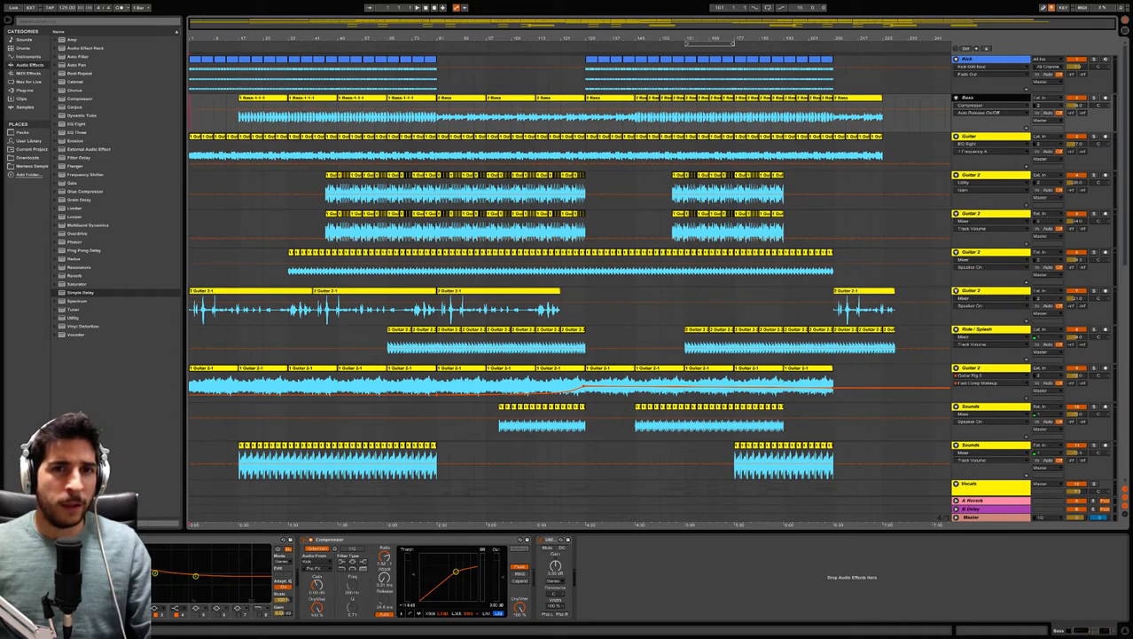
pyautogui.click(412, 97)
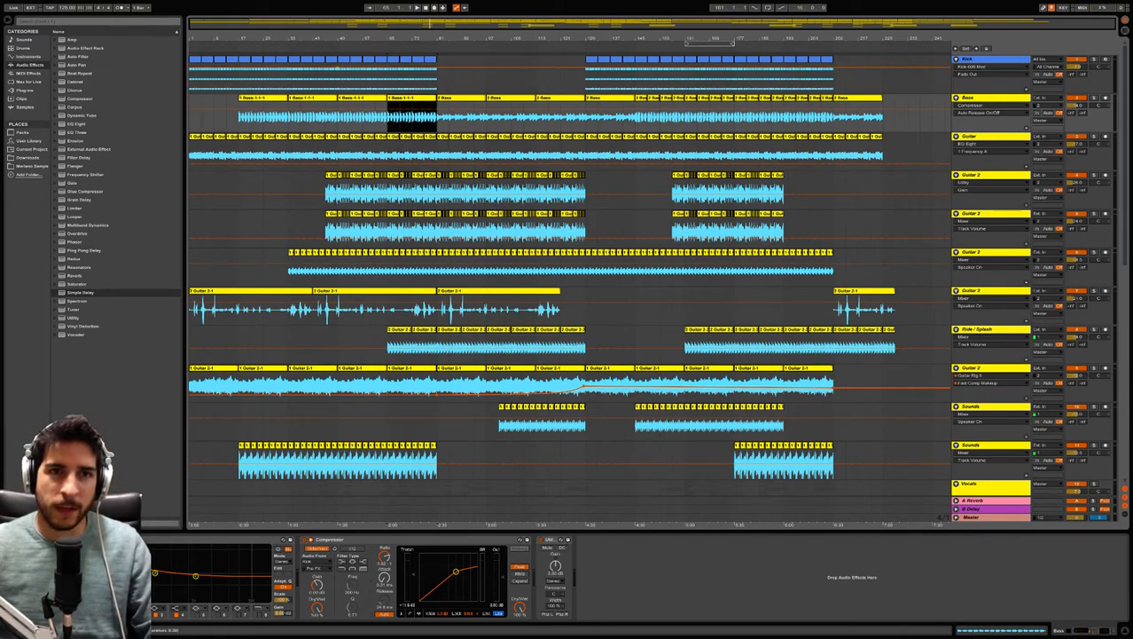
pyautogui.keyDown('shift'); pyautogui.click(263, 98); pyautogui.keyUp('shift')
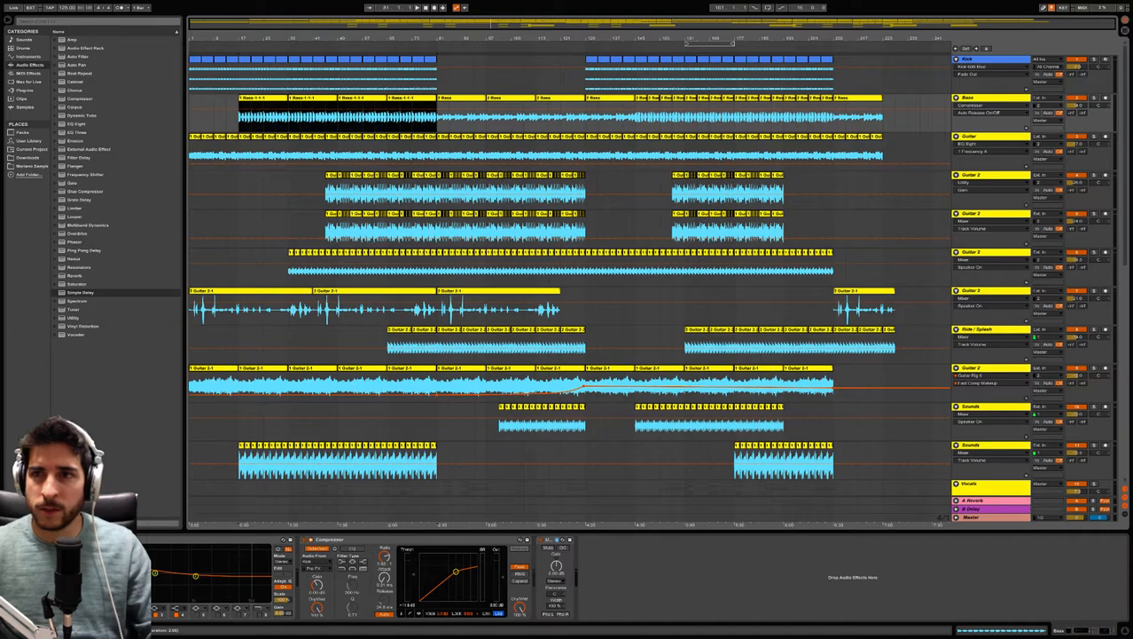
# Play the arrangement from bar 49, at the start of the third Bass-1-1-1 clip.
pyautogui.click(338, 116)
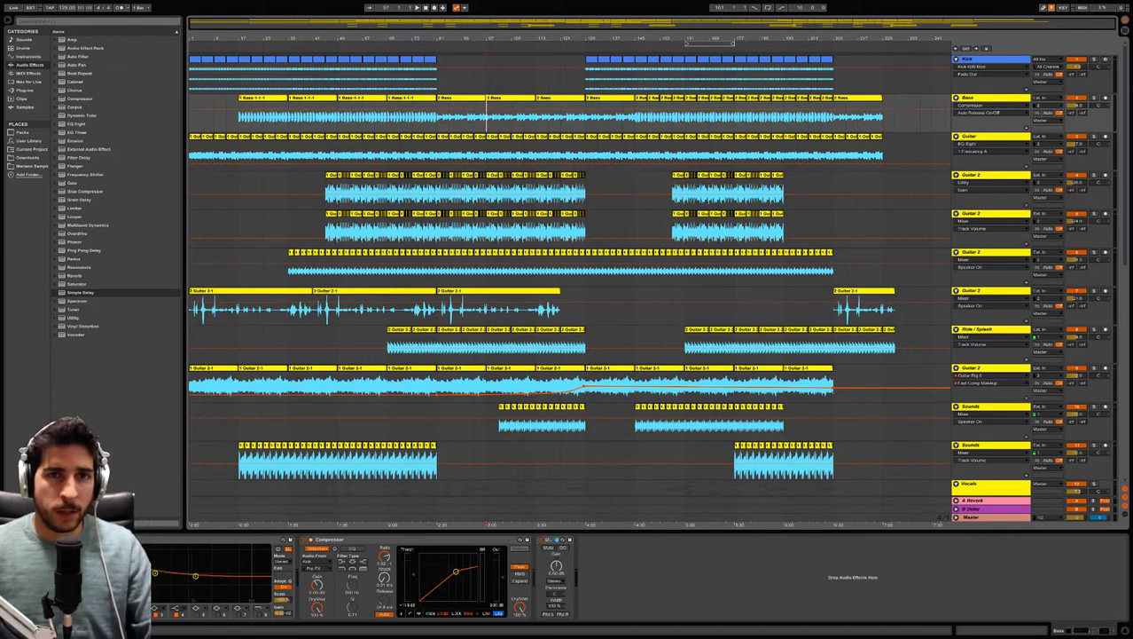
pyautogui.click(338, 116)
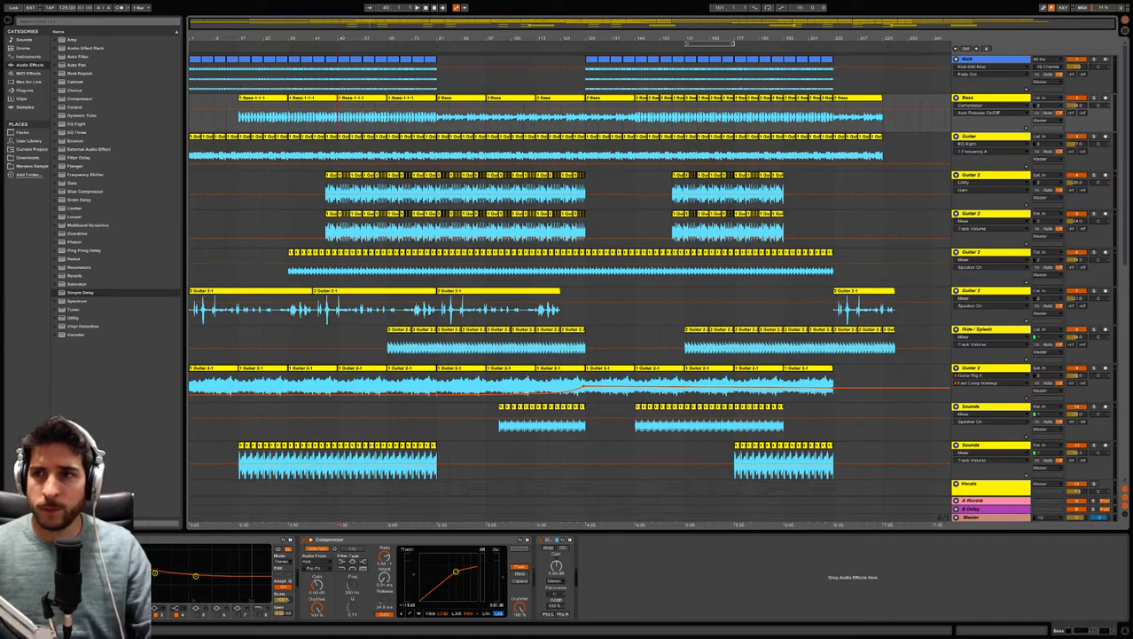
pyautogui.press('space')
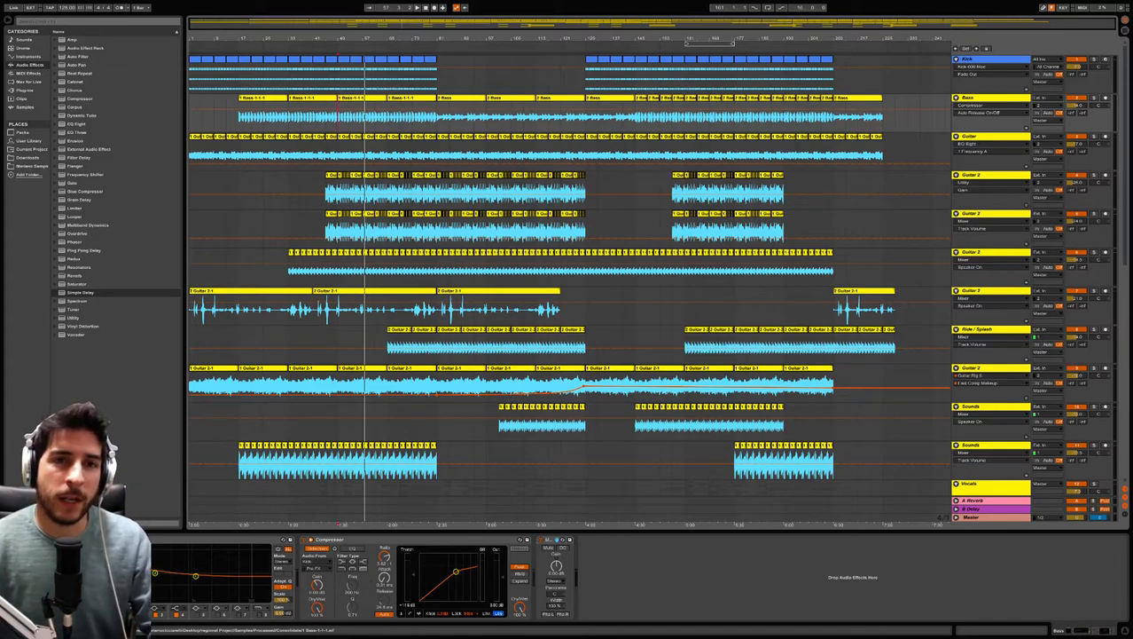
# Stop playback, open the third Bass-1-1-1 clip's waveform, and enlarge the clip editor to about twice its height or more.
pyautogui.click(351, 117)
pyautogui.press('space')
pyautogui.doubleClick(351, 114)
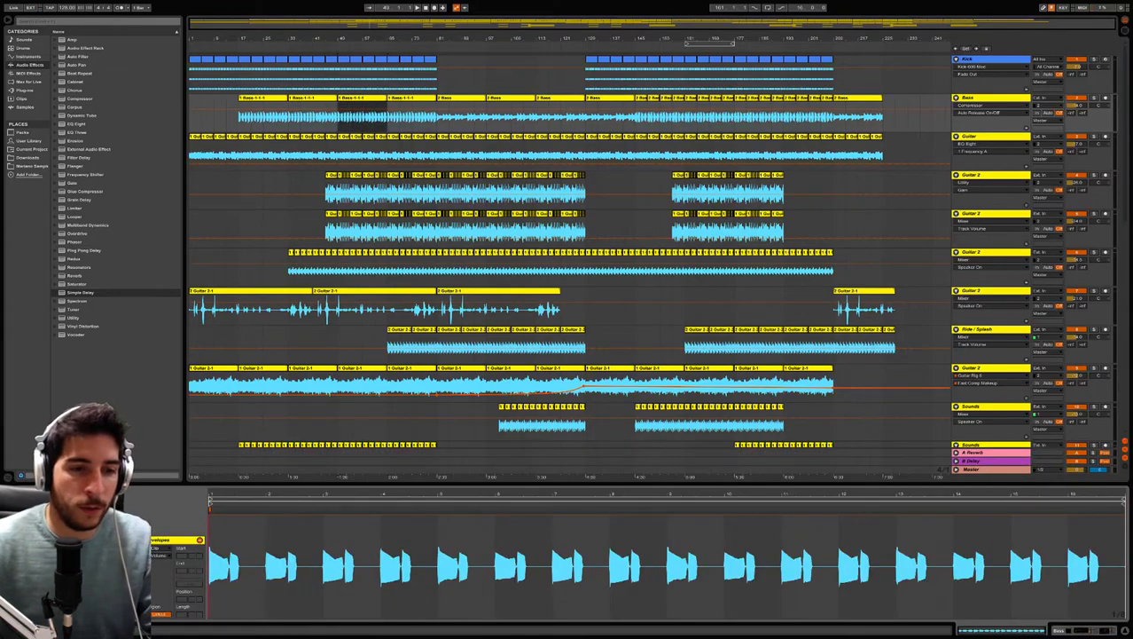
pyautogui.click(667, 499)
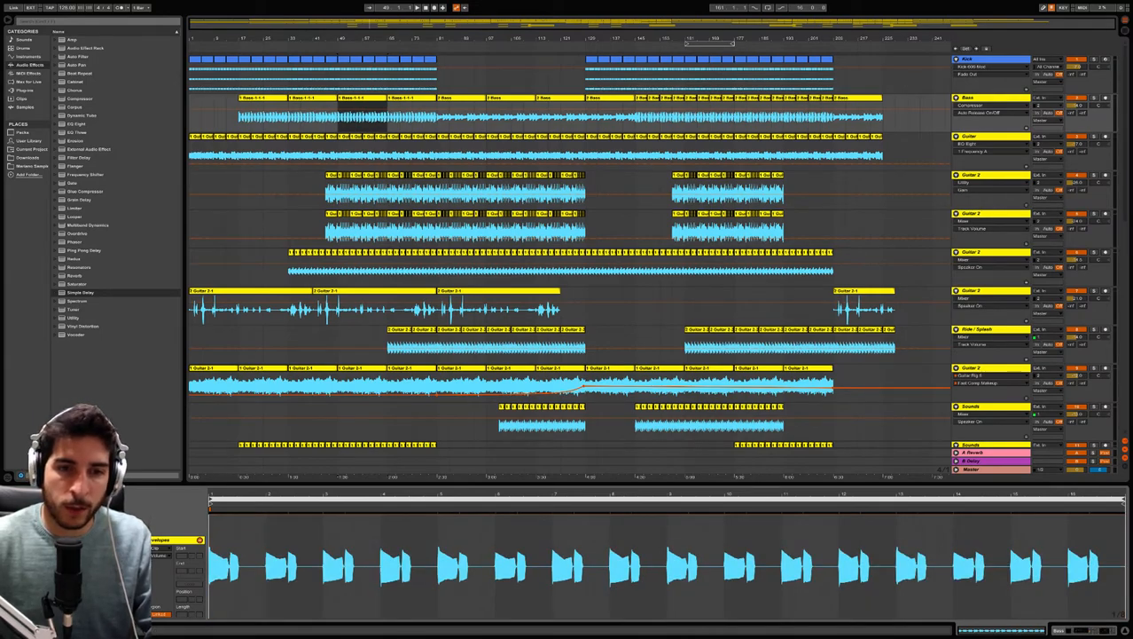
pyautogui.moveTo(567, 484); pyautogui.dragTo(567, 244)
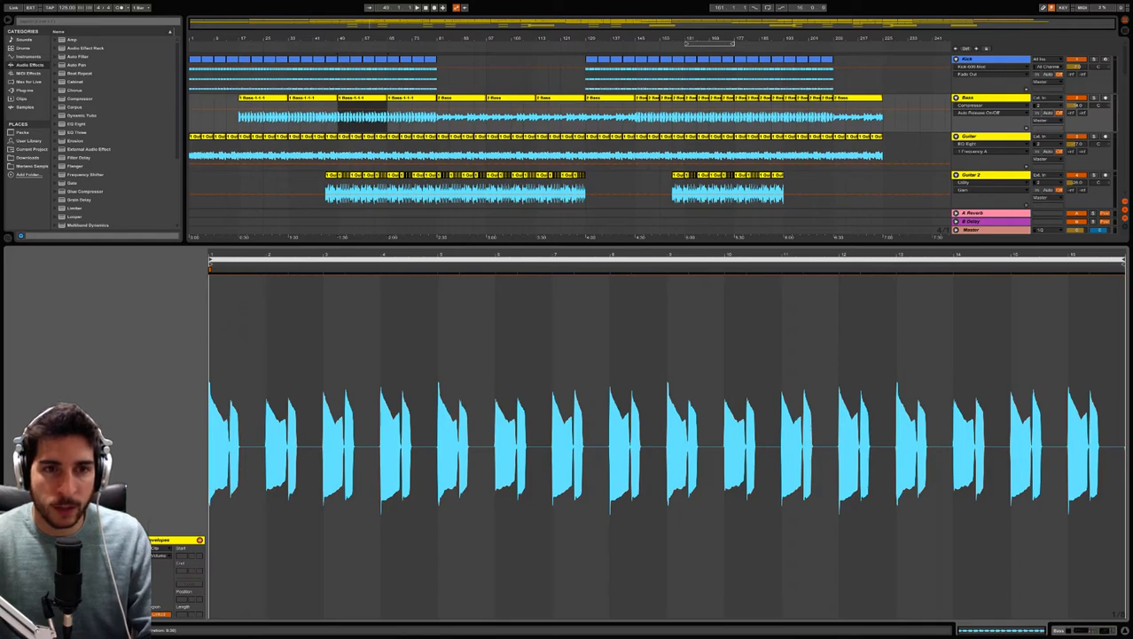
# Listen to the third Bass-1-1-1 clip with the Bass track soloed.
pyautogui.hotkey('ctrl', 'a')
pyautogui.click(667, 446)
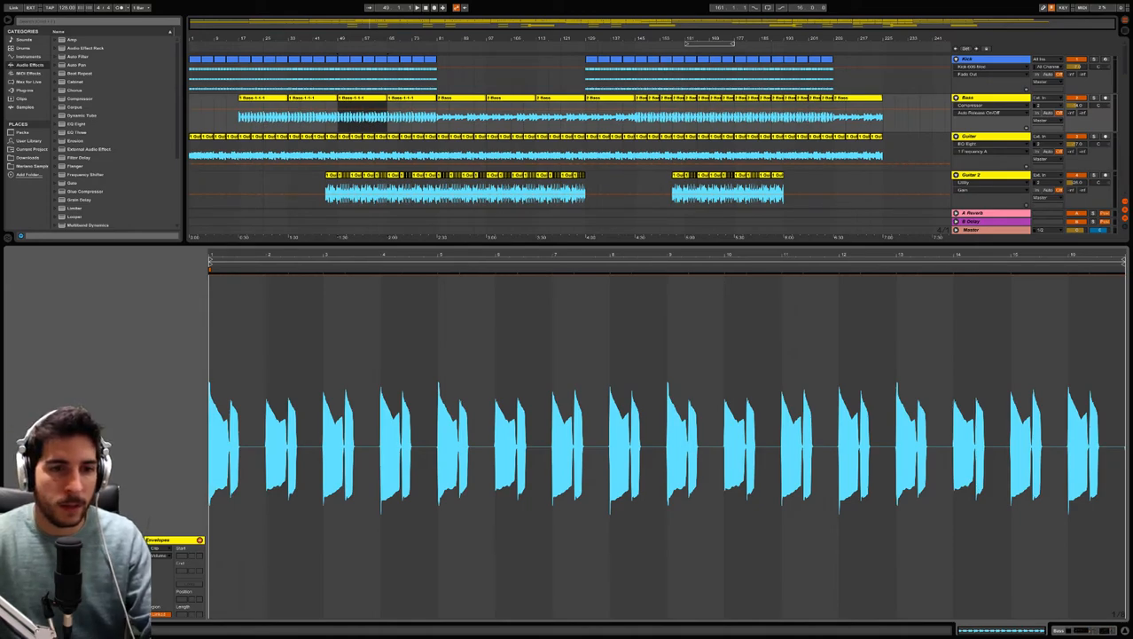
pyautogui.press('space')
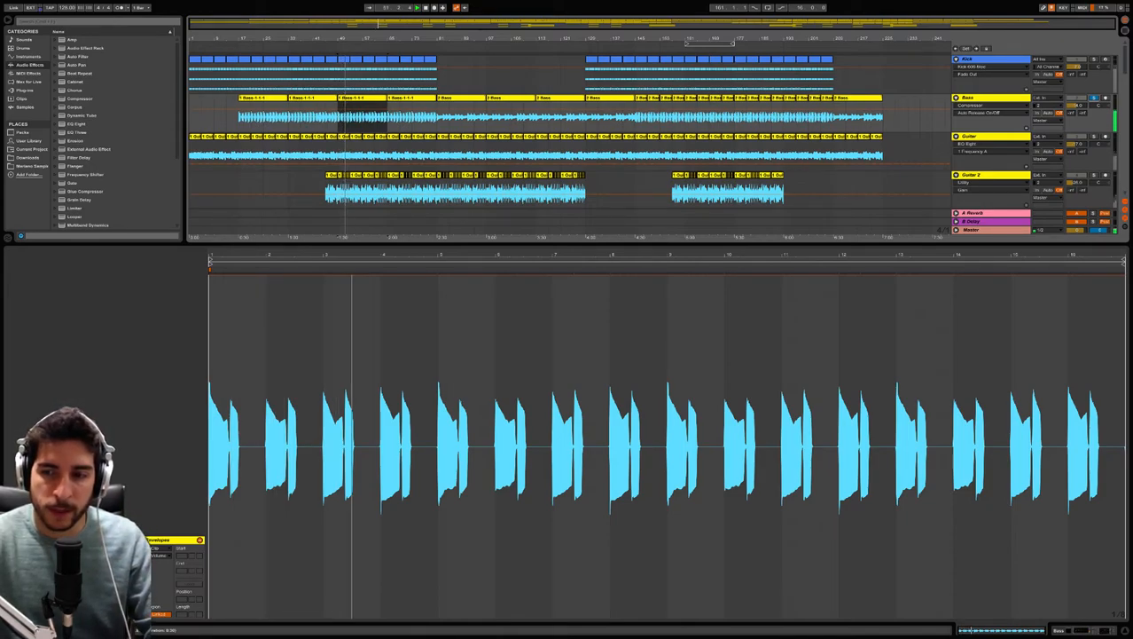
# Loop playback over the third Bass-1-1-1 clip and return to its waveform view.
pyautogui.hotkey('shift', 'Tab')
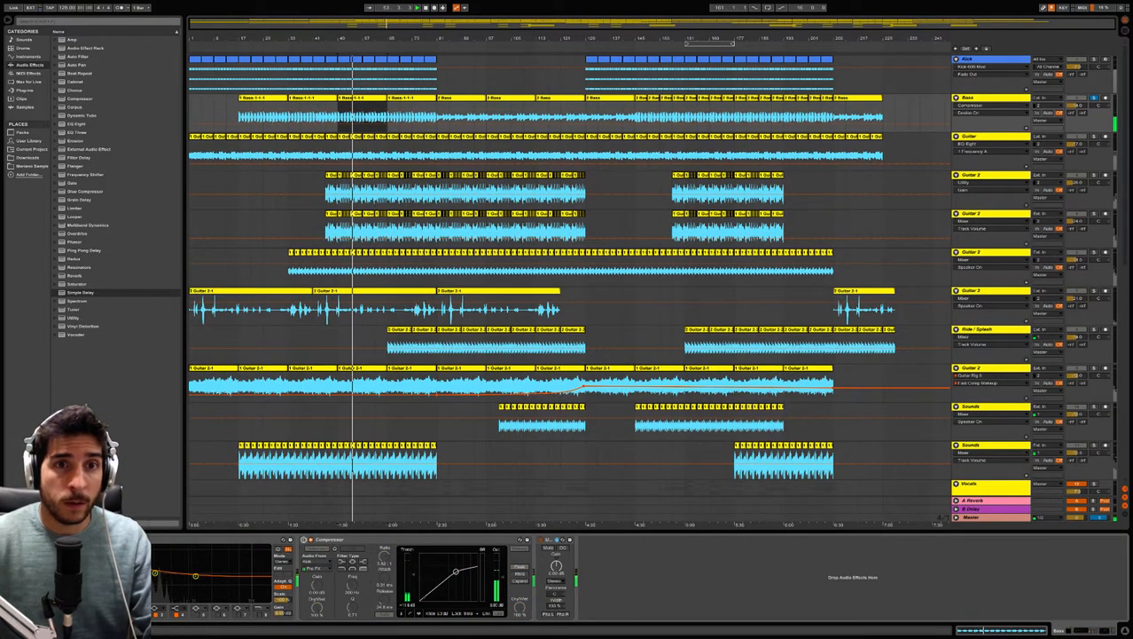
pyautogui.click(361, 98)
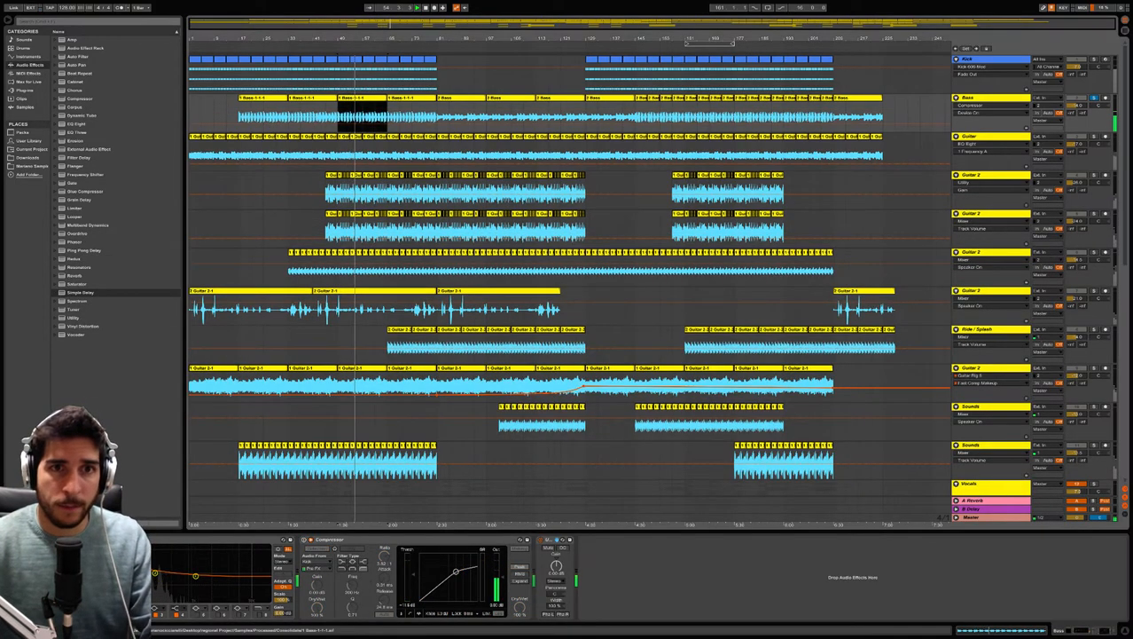
pyautogui.press('super+l')
pyautogui.hotkey('shift', 'Tab')
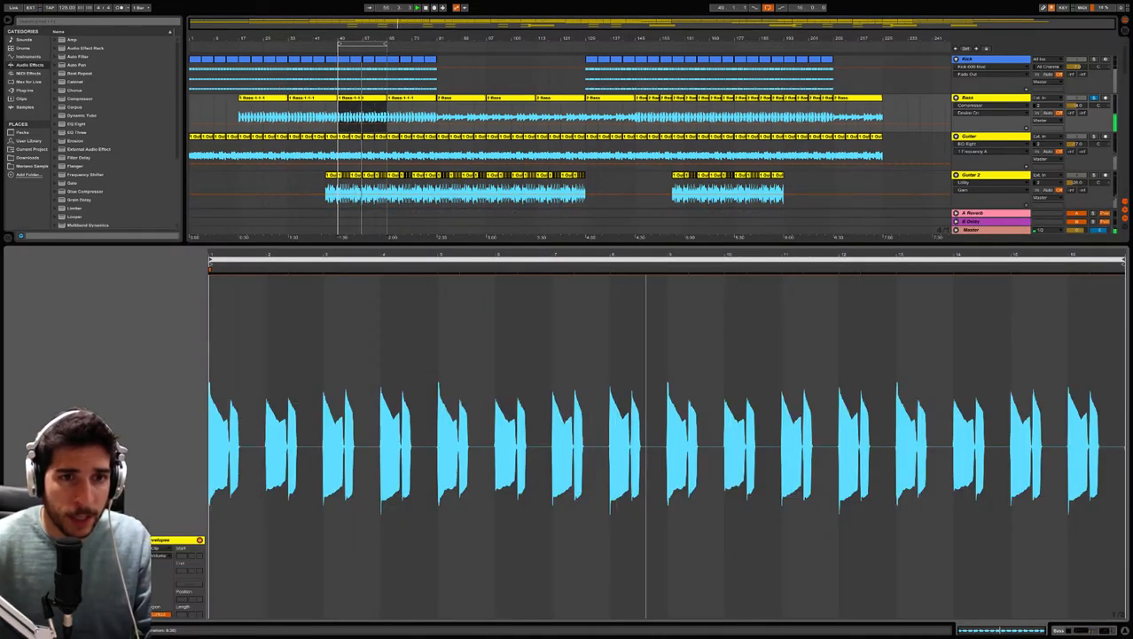
# Stretch the bass waveform by placing a warp marker at bar 2 and moving it a little over halfway towards bar 3.
pyautogui.press('super+a')
pyautogui.click(266, 354)
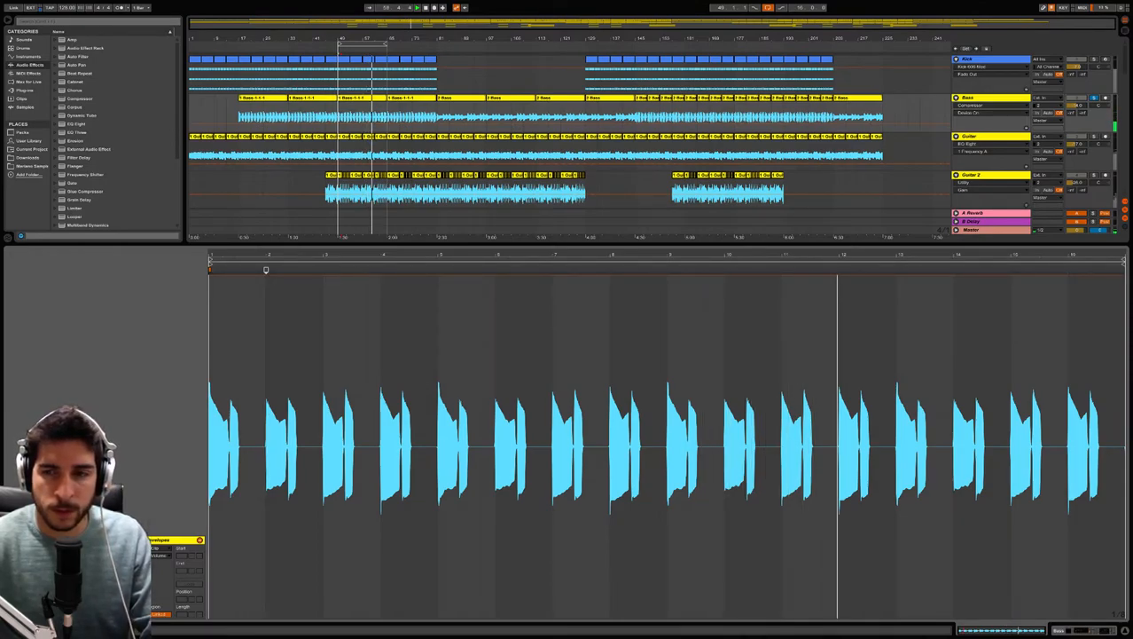
pyautogui.moveTo(266, 269); pyautogui.dragTo(273, 269)
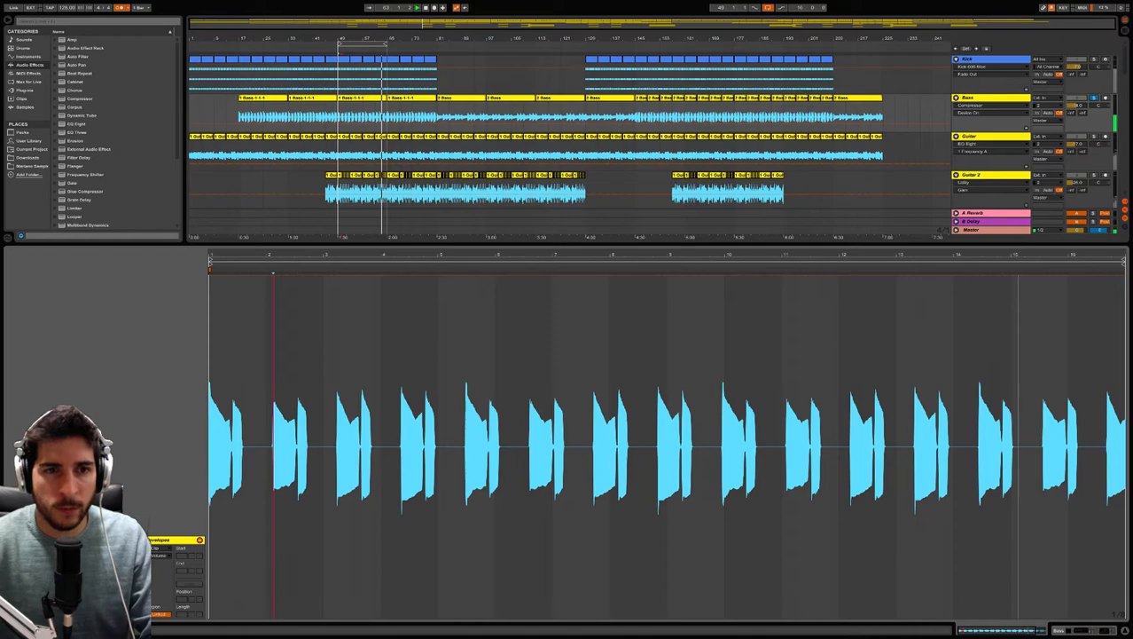
pyautogui.hotkey('ctrl', 'a')
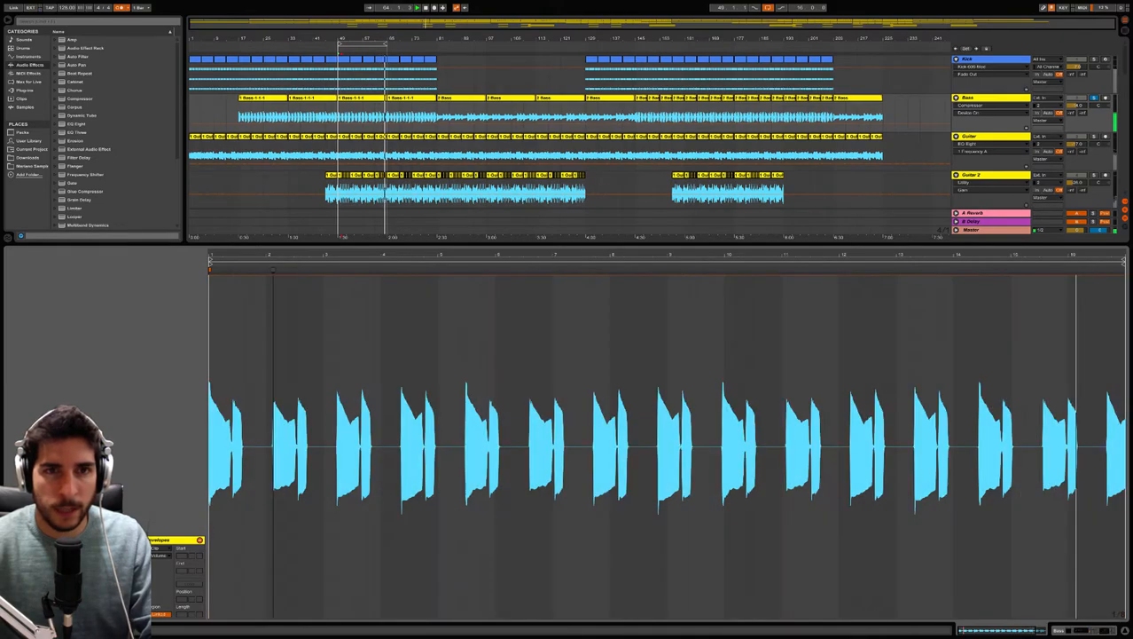
pyautogui.moveTo(273, 271); pyautogui.dragTo(302, 271)
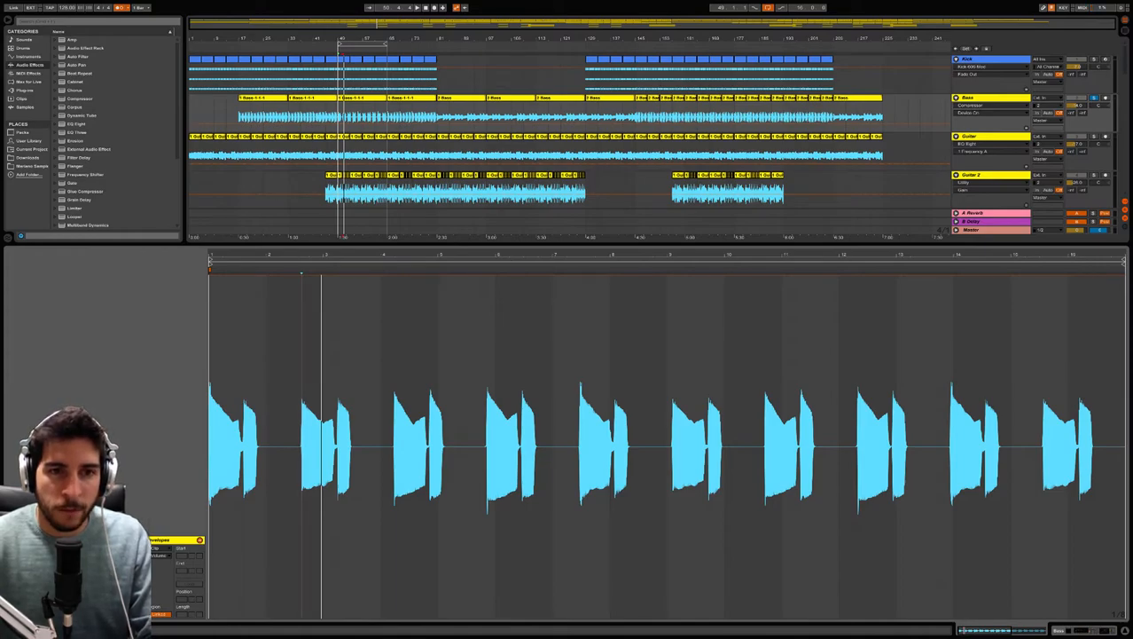
# Stretch the bass waveform further by moving the same warp marker to just past bar 4.
pyautogui.hotkey('ctrl', 'a')
pyautogui.moveTo(302, 270); pyautogui.dragTo(395, 270)
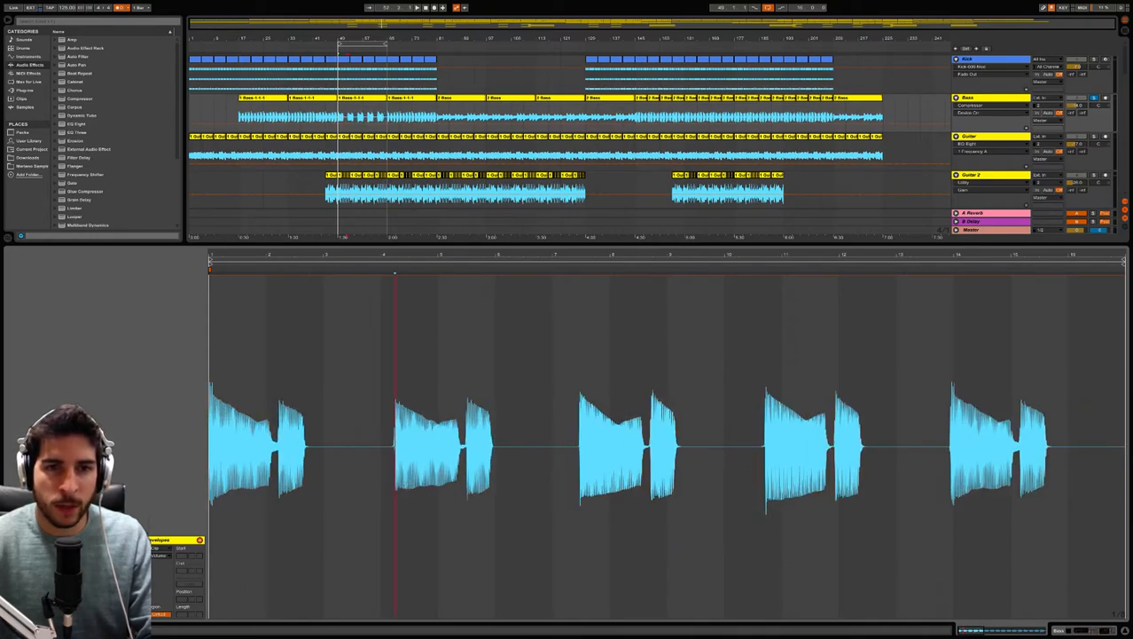
pyautogui.hotkey('ctrl', 'a')
pyautogui.click(395, 272)
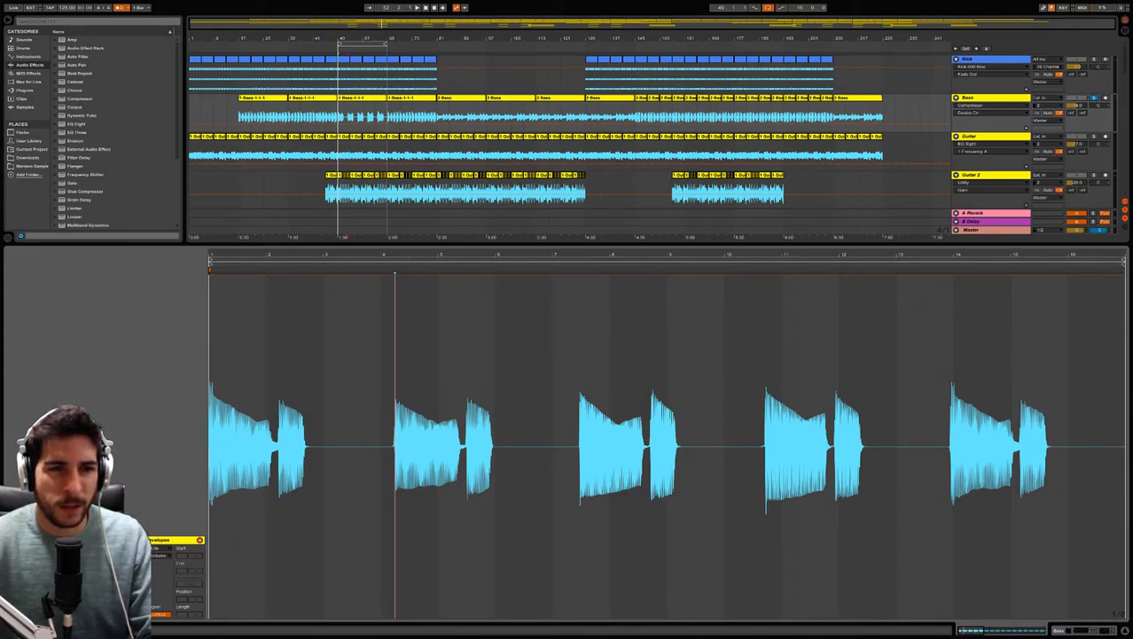
# Play the stretched bass clip from its start and move the warp marker slightly back towards bar 4.
pyautogui.click(210, 442)
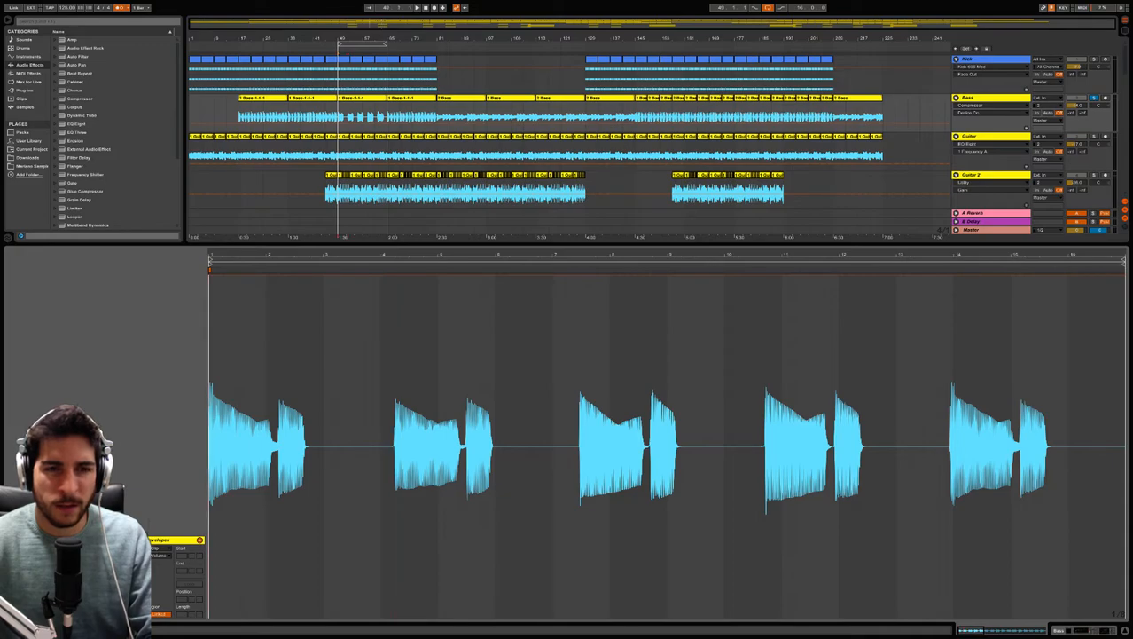
pyautogui.press('space')
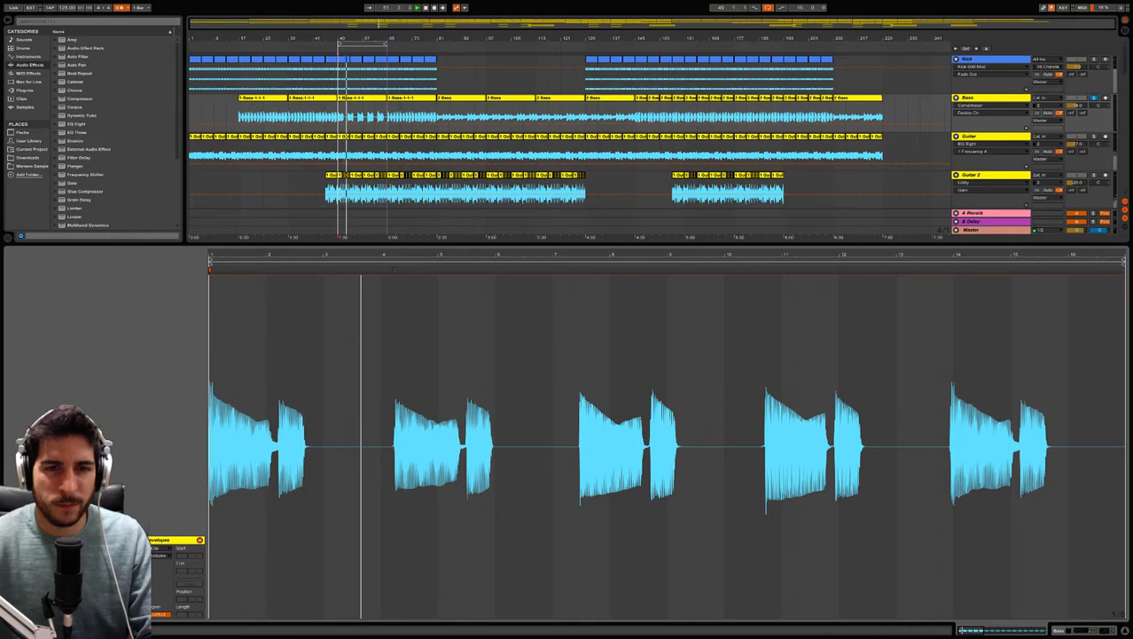
pyautogui.moveTo(394, 269); pyautogui.dragTo(388, 269)
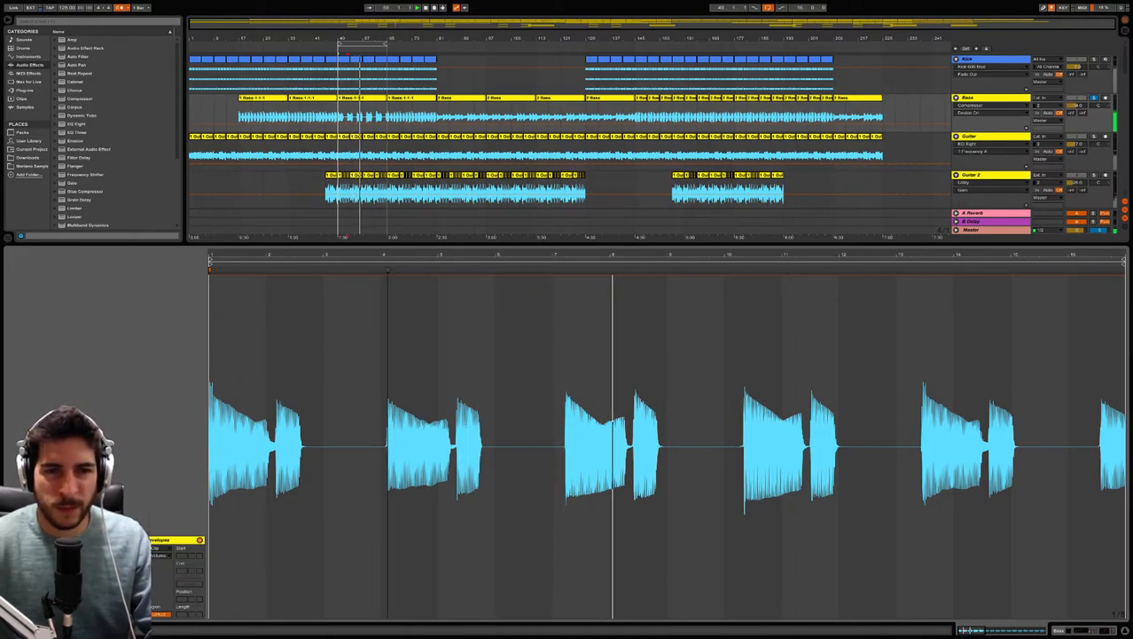
# Stop playback and undo all the warp marker moves on the bass clip.
pyautogui.press('space')
pyautogui.hotkey('ctrl', 'z')
pyautogui.hotkey('ctrl', 'z')
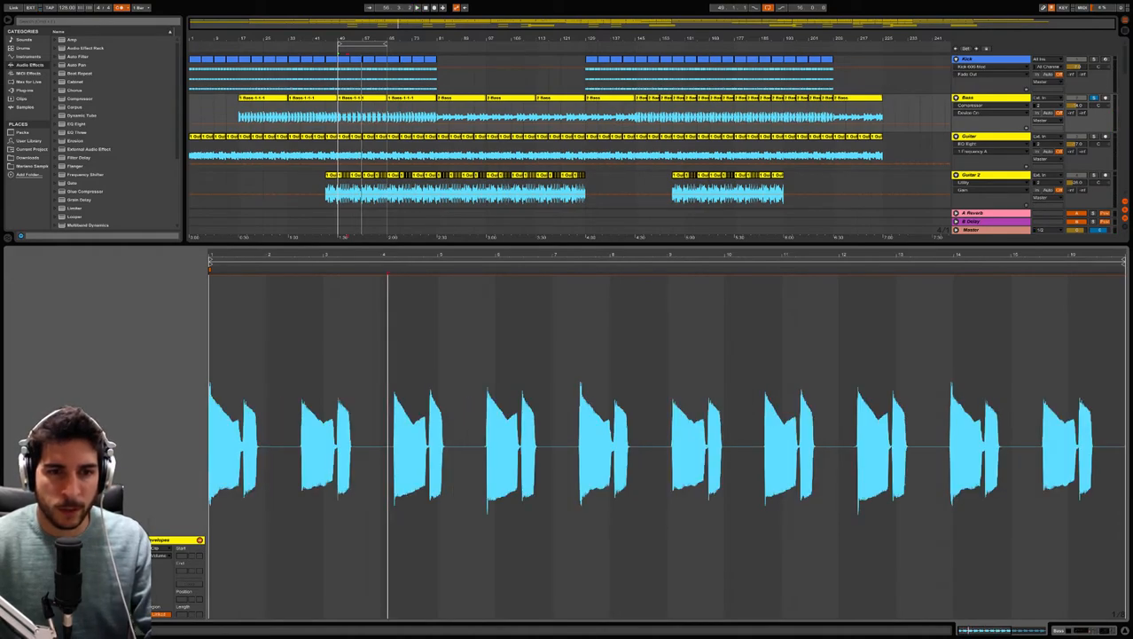
pyautogui.hotkey('ctrl', 'z')
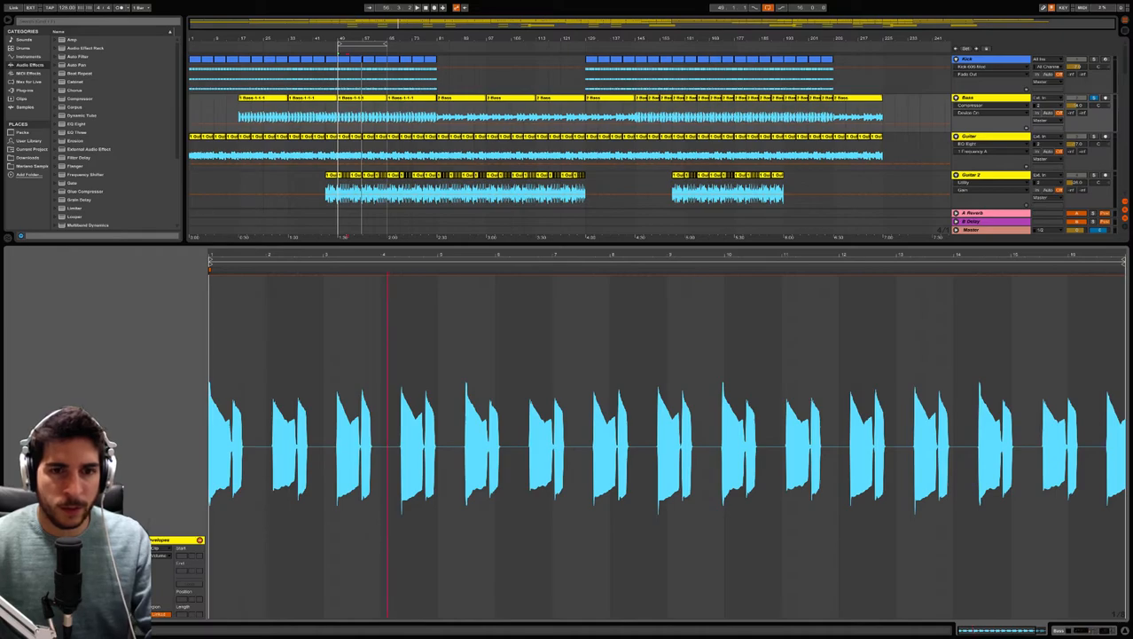
pyautogui.hotkey('ctrl', 'z')
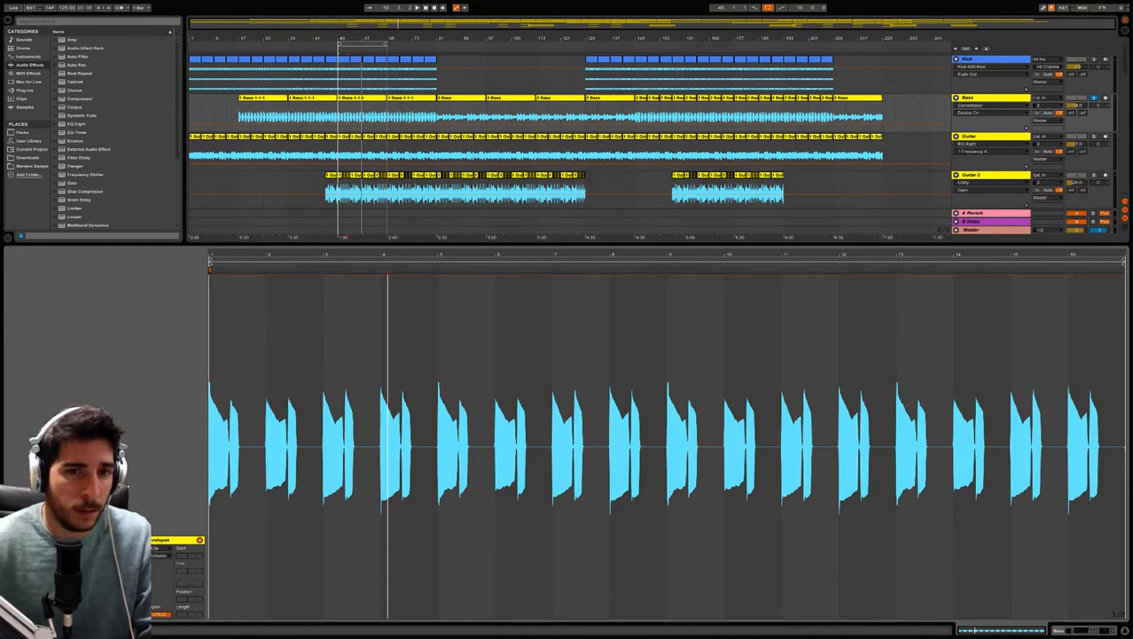
# Try stretching the bass clip by moving its bar 2 warp marker partway towards bar 3, listen to it, and undo the stretch.
pyautogui.click(473, 443)
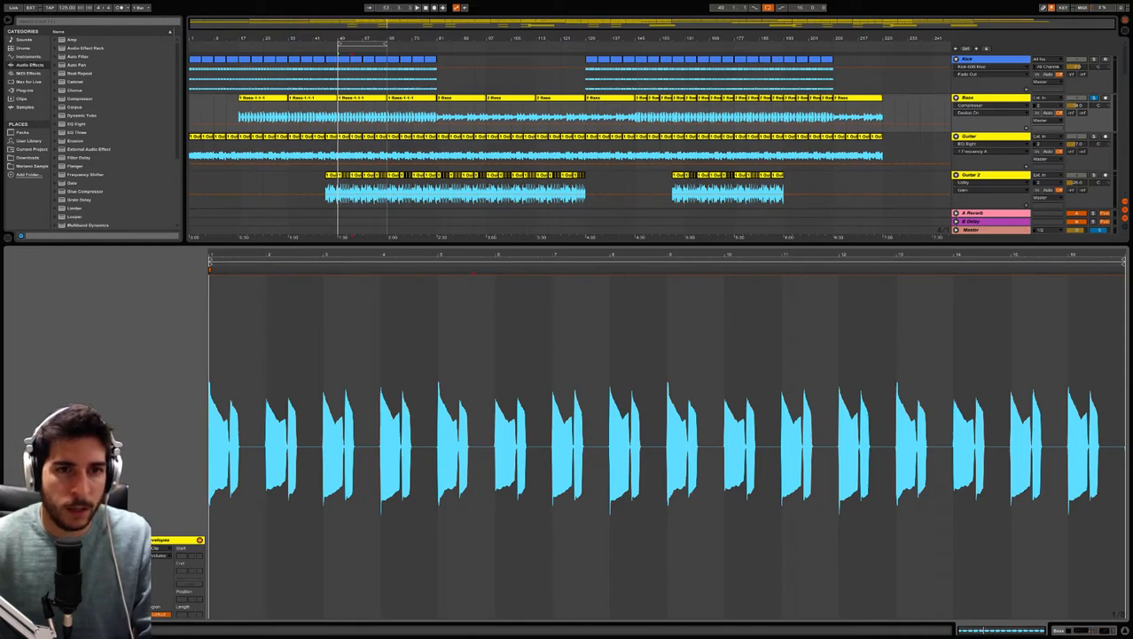
pyautogui.hotkey('ctrl', 'a')
pyautogui.moveTo(266, 270); pyautogui.dragTo(286, 269)
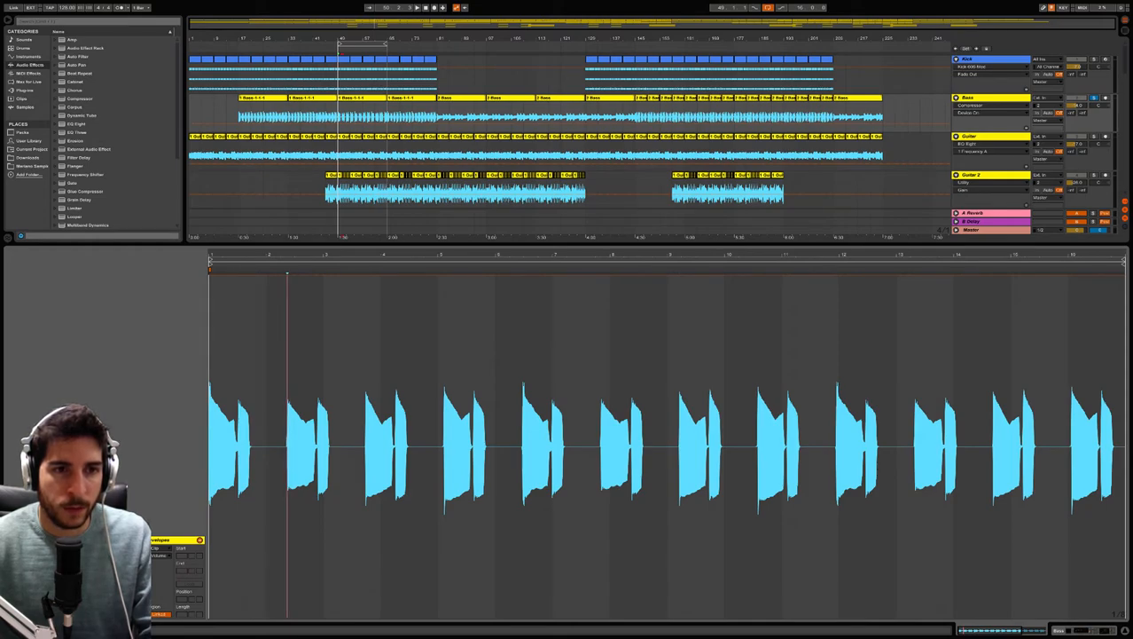
pyautogui.press('space')
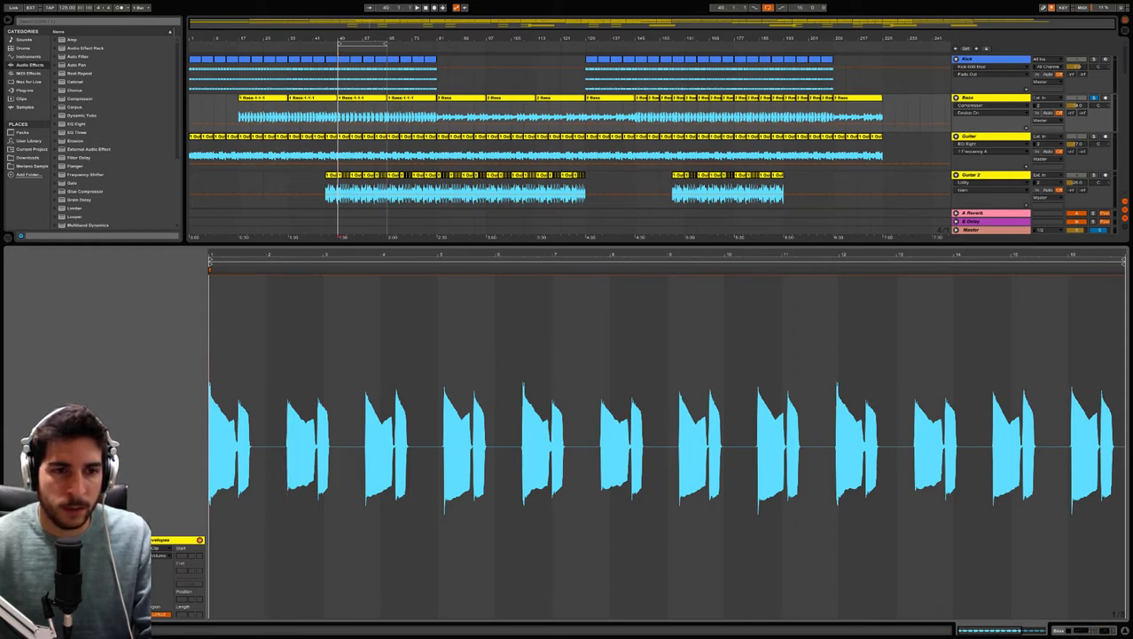
pyautogui.press('space')
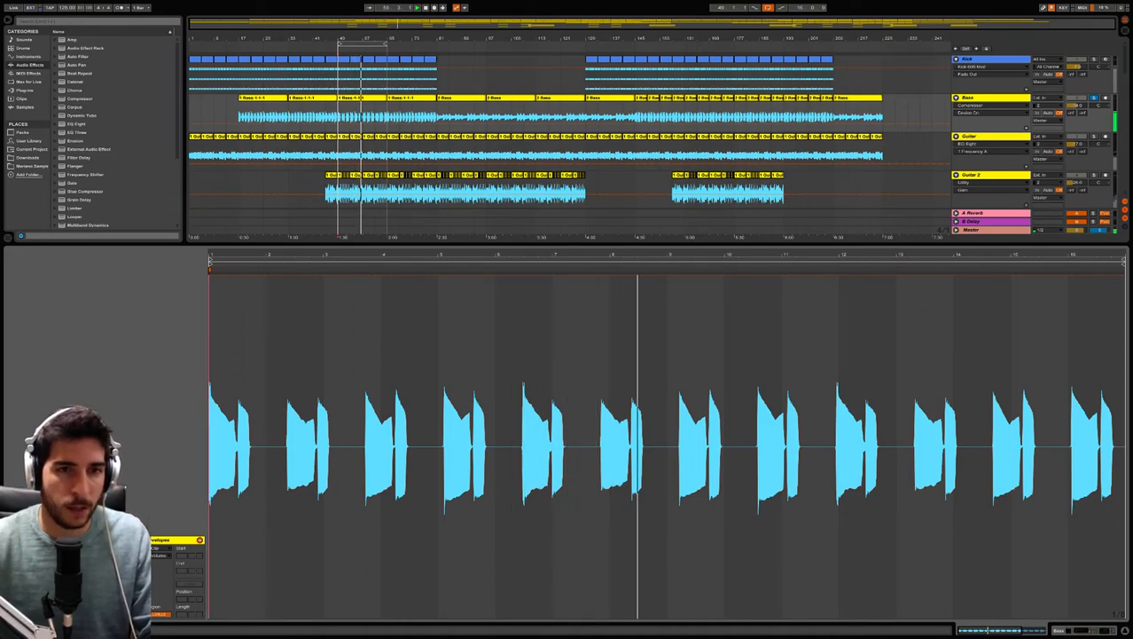
pyautogui.press('space')
pyautogui.hotkey('ctrl', 'z')
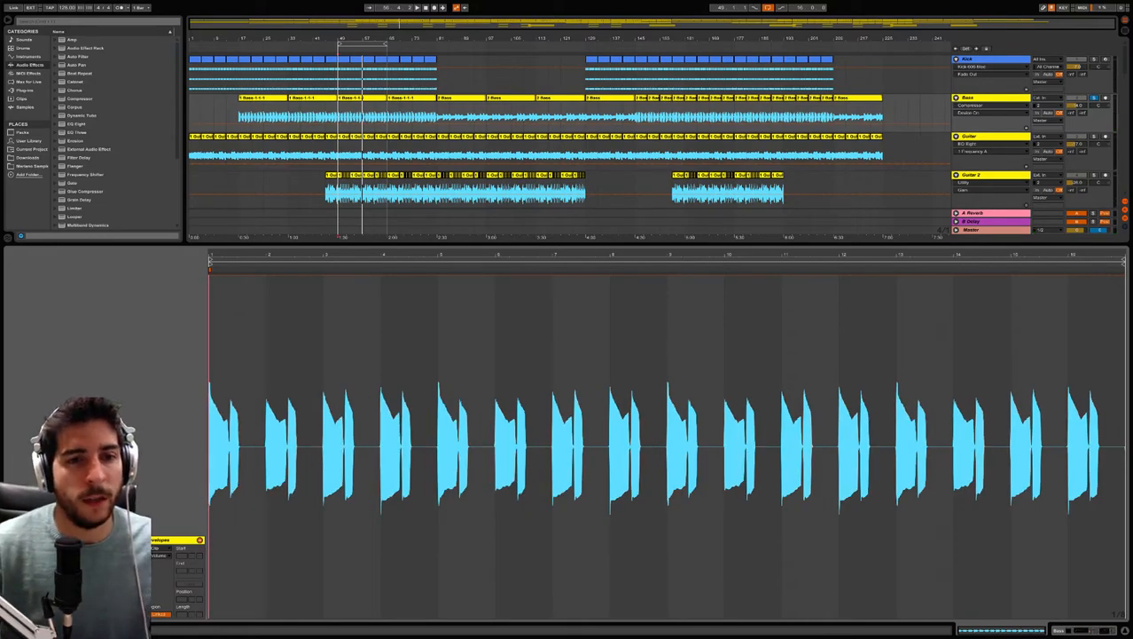
# Adjust the bass clip's timing slightly with warp markers near bars 2, 7 and 8, and realign the second bass hit to bar 2.
pyautogui.hotkey('ctrl', 'a')
pyautogui.moveTo(266, 270); pyautogui.dragTo(273, 269)
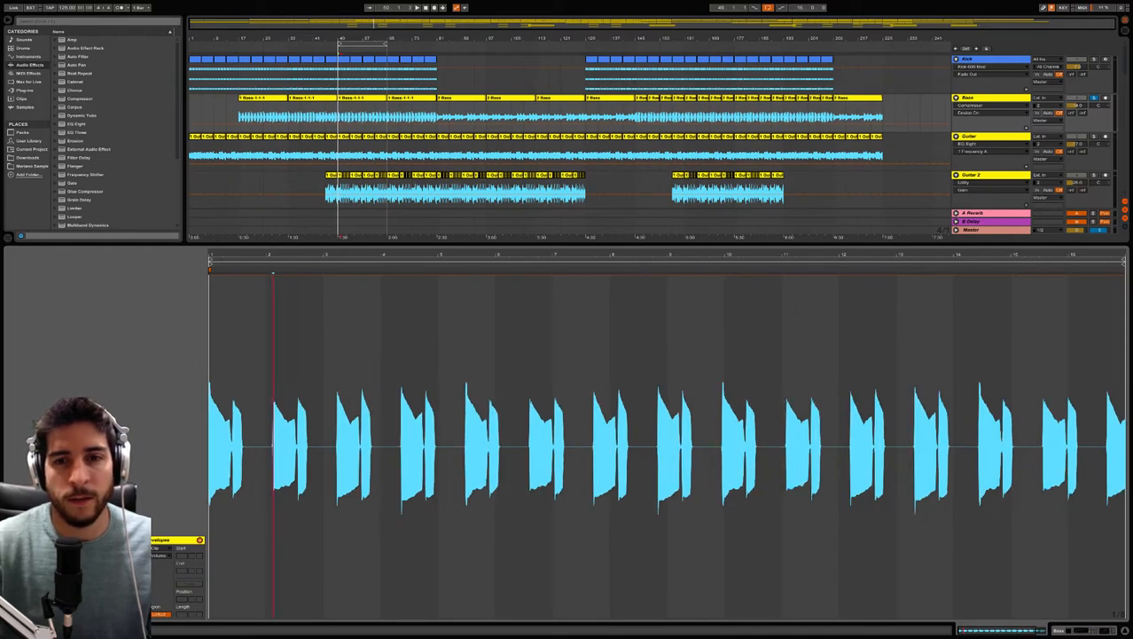
pyautogui.moveTo(618, 269); pyautogui.dragTo(610, 269)
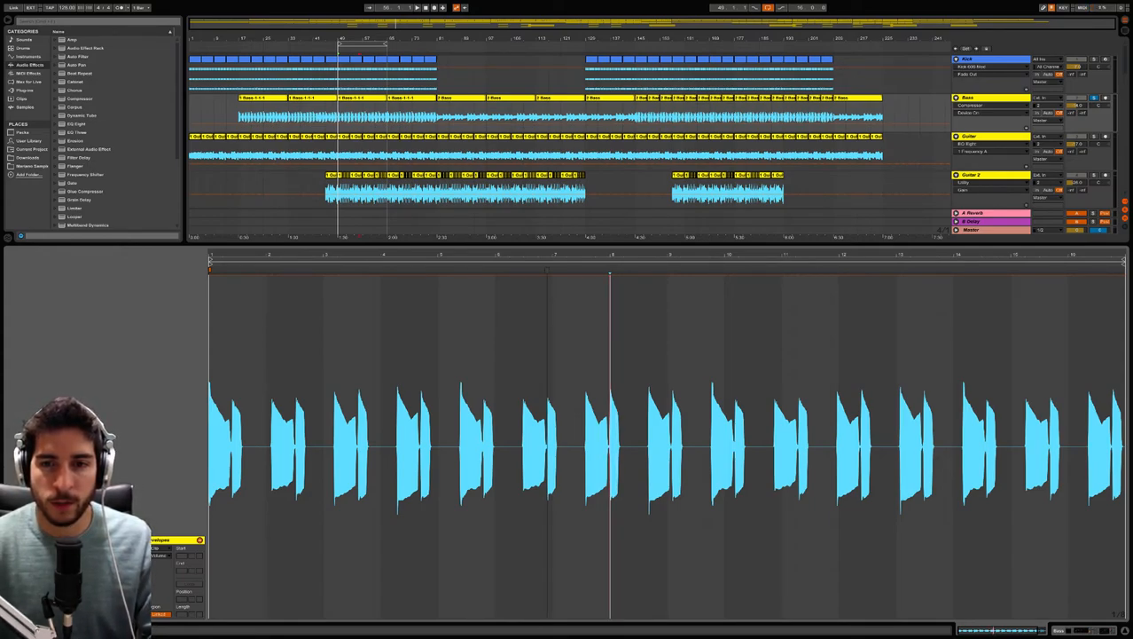
pyautogui.moveTo(547, 271); pyautogui.dragTo(552, 270)
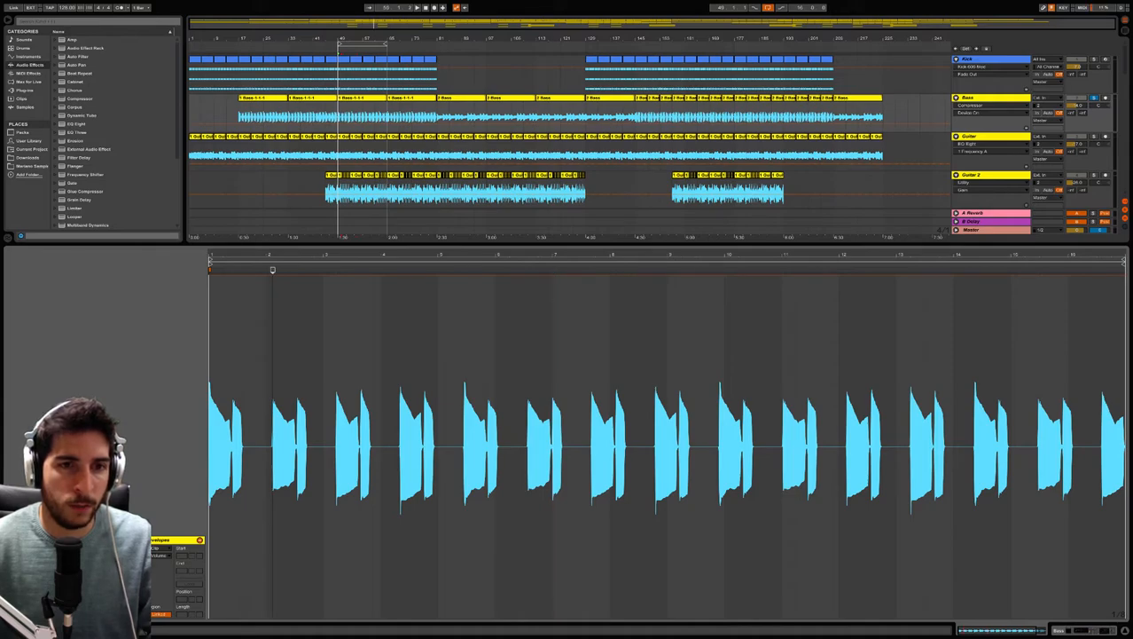
pyautogui.moveTo(273, 270); pyautogui.dragTo(265, 270)
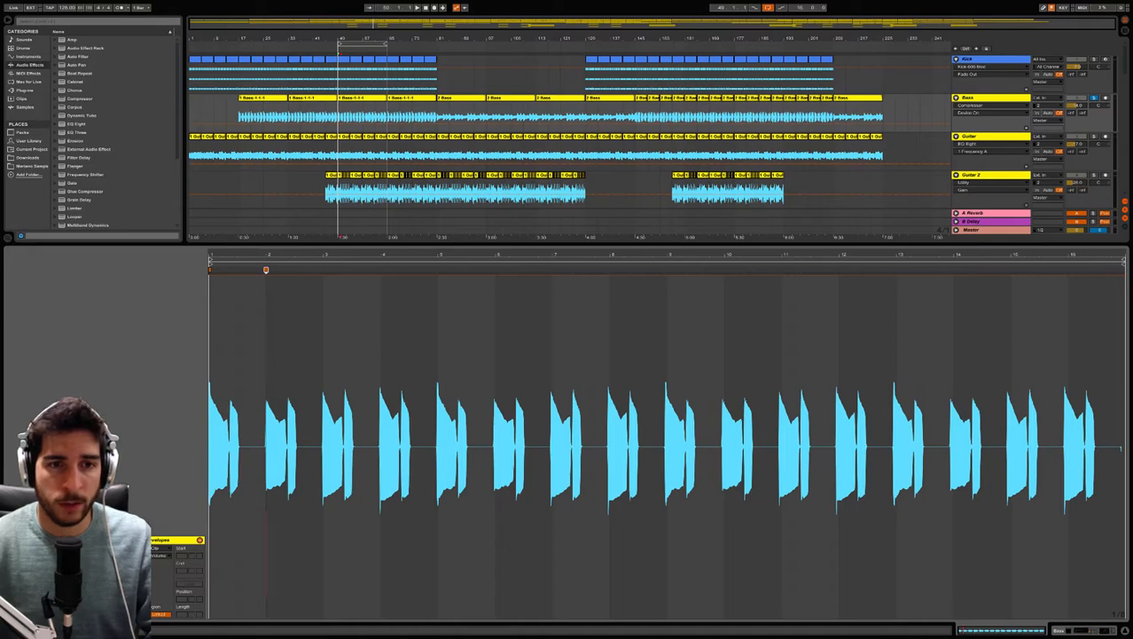
# Add warp markers at bars 3, 4 and 5 of the bass clip, aligning each bar's bass hit to the grid.
pyautogui.hotkey('ctrl', 'a')
pyautogui.click(266, 270)
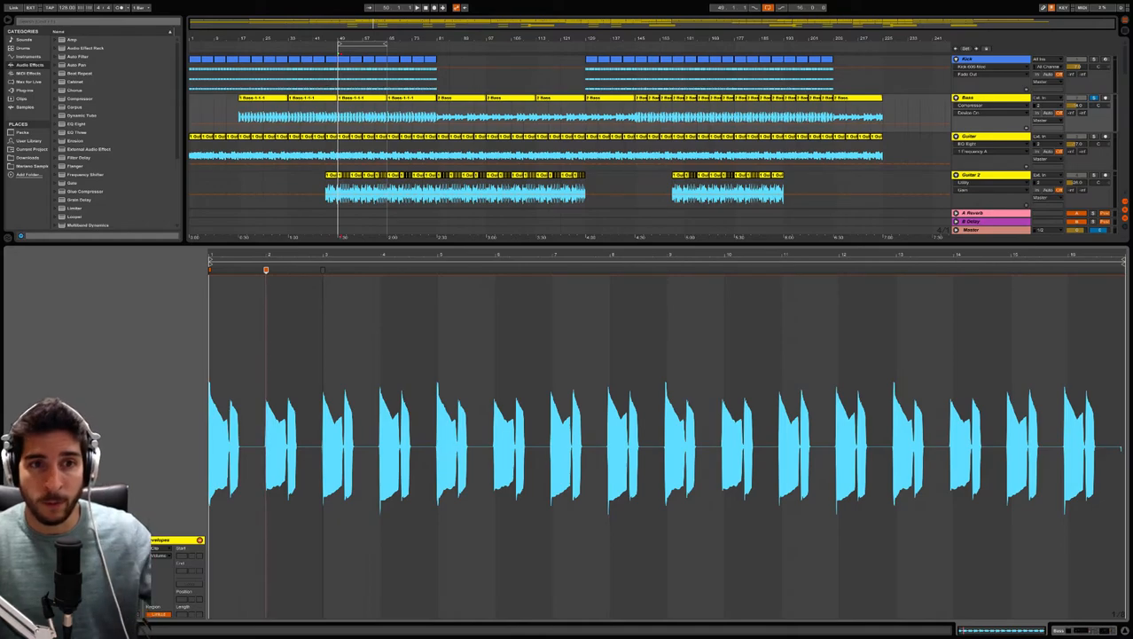
pyautogui.hotkey('ctrl', 'a')
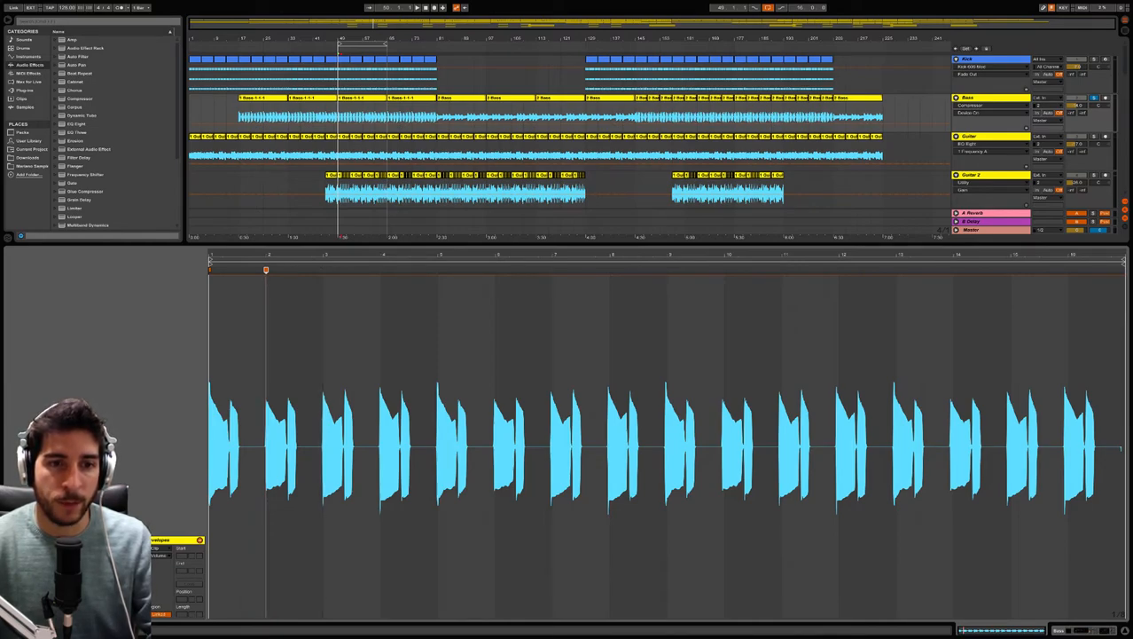
pyautogui.moveTo(323, 270)
pyautogui.mouseDown()
pyautogui.moveTo(496, 269)
pyautogui.moveTo(313, 270)
pyautogui.moveTo(323, 270)
pyautogui.mouseUp()
pyautogui.hotkey('ctrl', 'a')
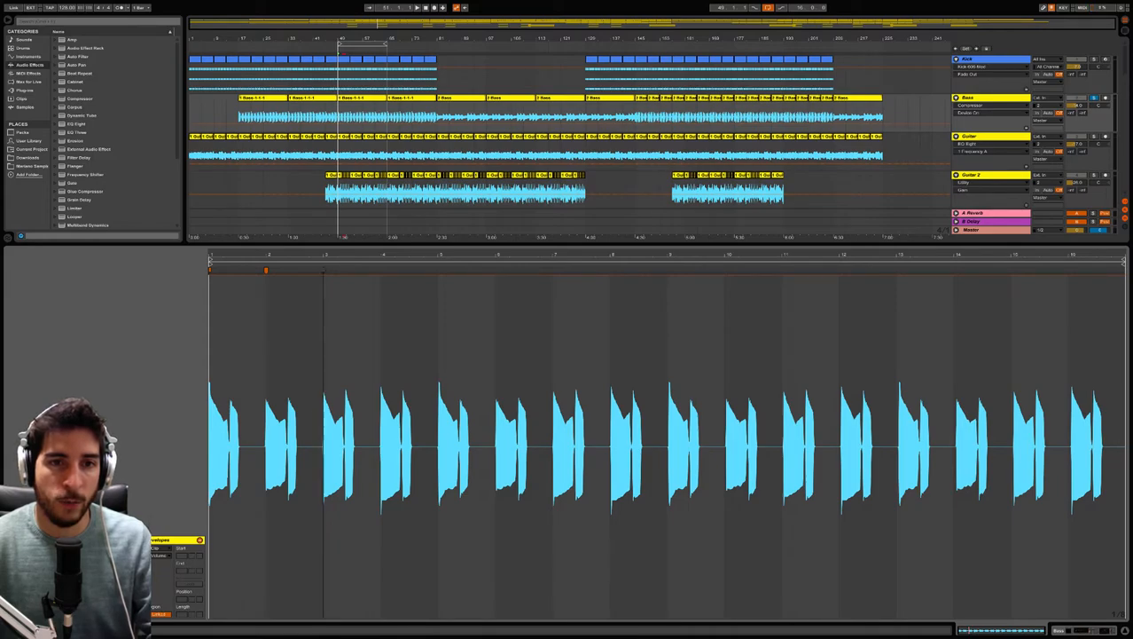
pyautogui.doubleClick(324, 269)
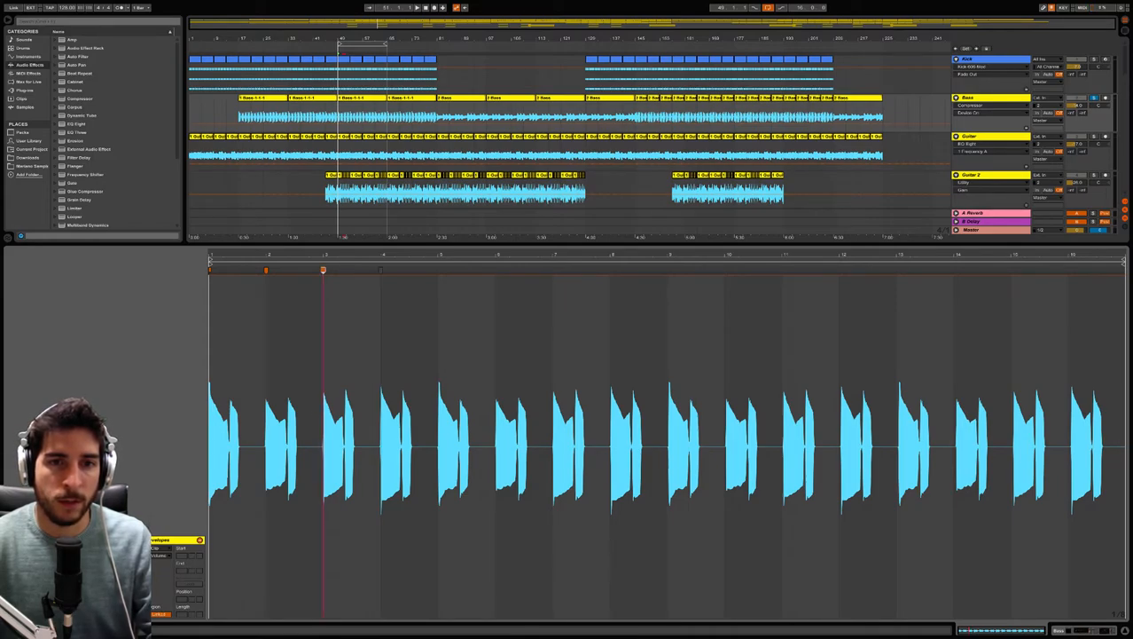
pyautogui.doubleClick(381, 269)
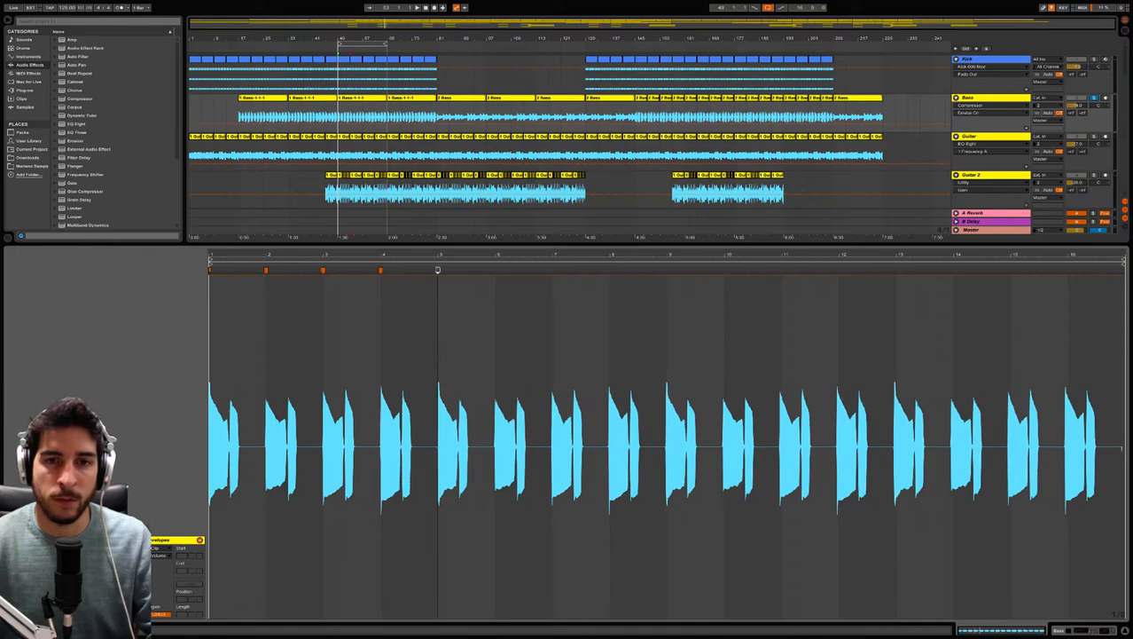
pyautogui.doubleClick(437, 270)
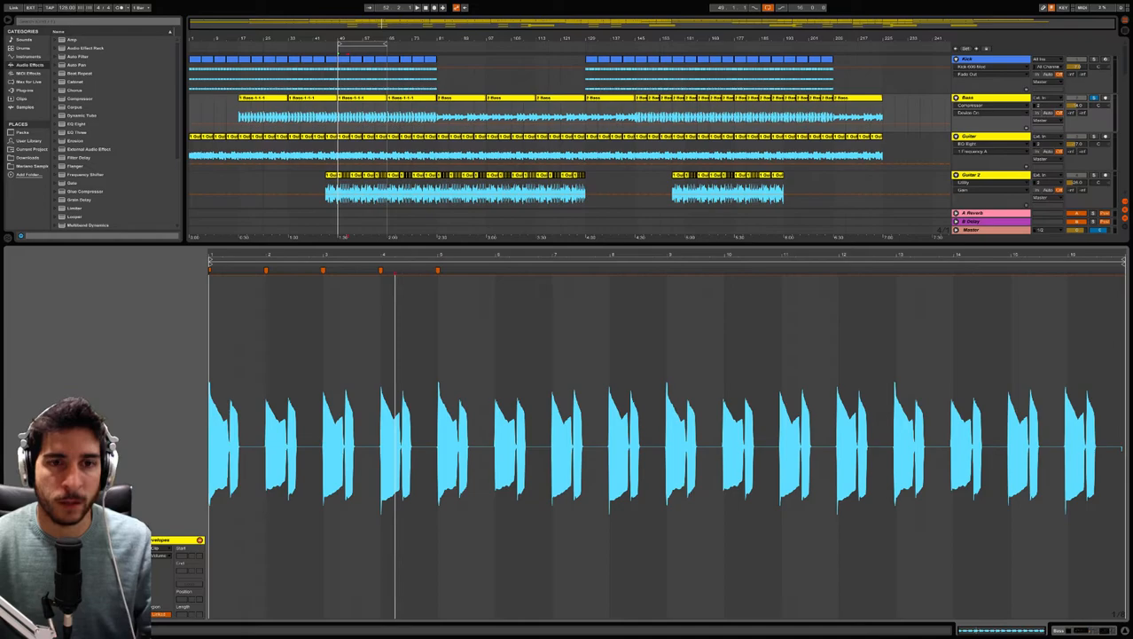
# Listen to the bass clip and examine the gap between the first bass hits and bar 2.
pyautogui.press('space')
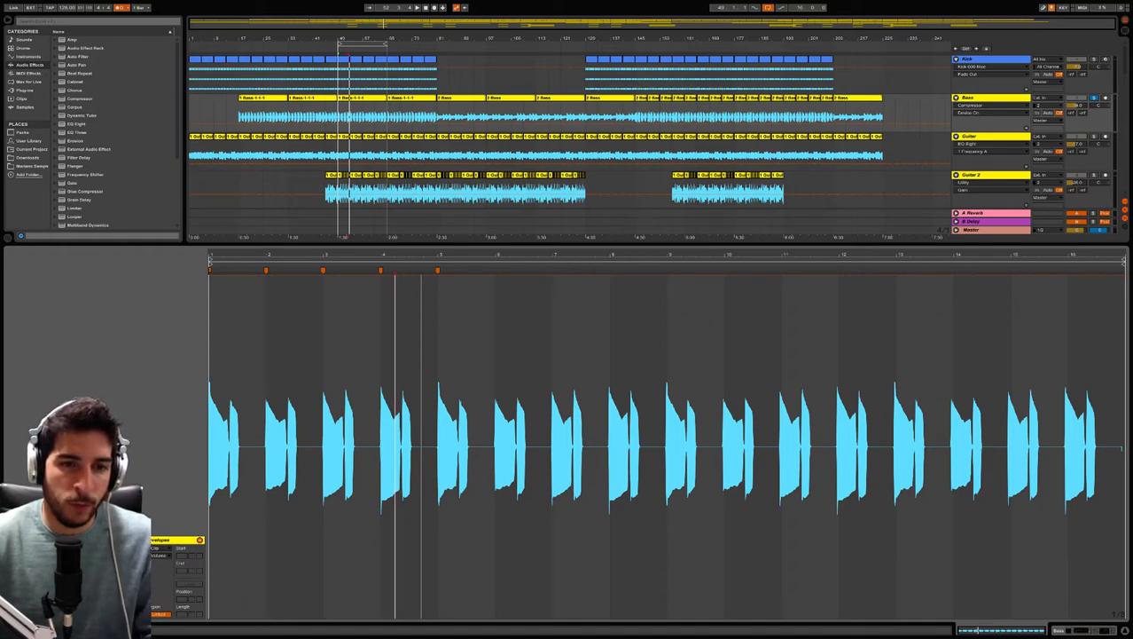
pyautogui.moveTo(252, 443); pyautogui.dragTo(266, 443)
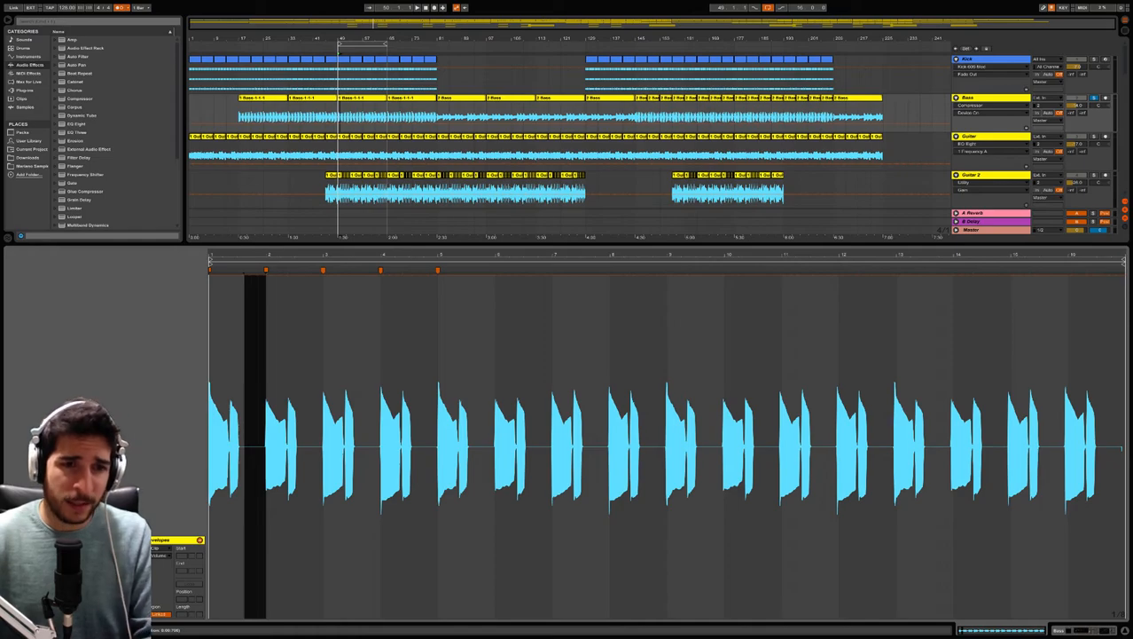
pyautogui.click(210, 443)
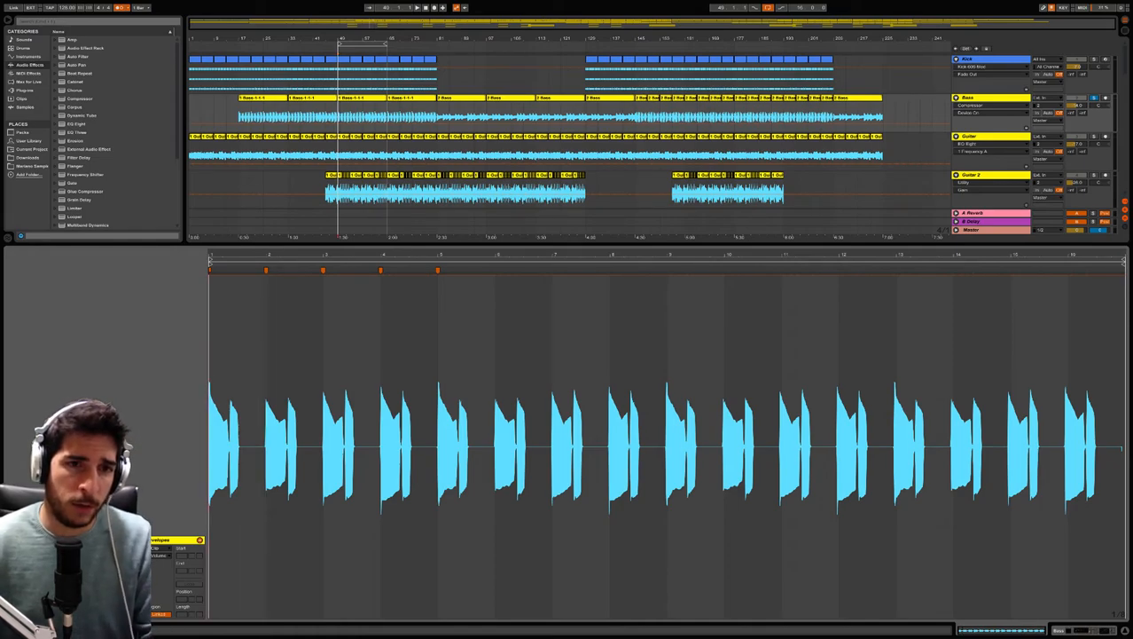
pyautogui.click(245, 443)
pyautogui.moveTo(246, 254)
pyautogui.mouseDown()
pyautogui.moveTo(246, 321)
pyautogui.moveTo(330, 323)
pyautogui.mouseUp()
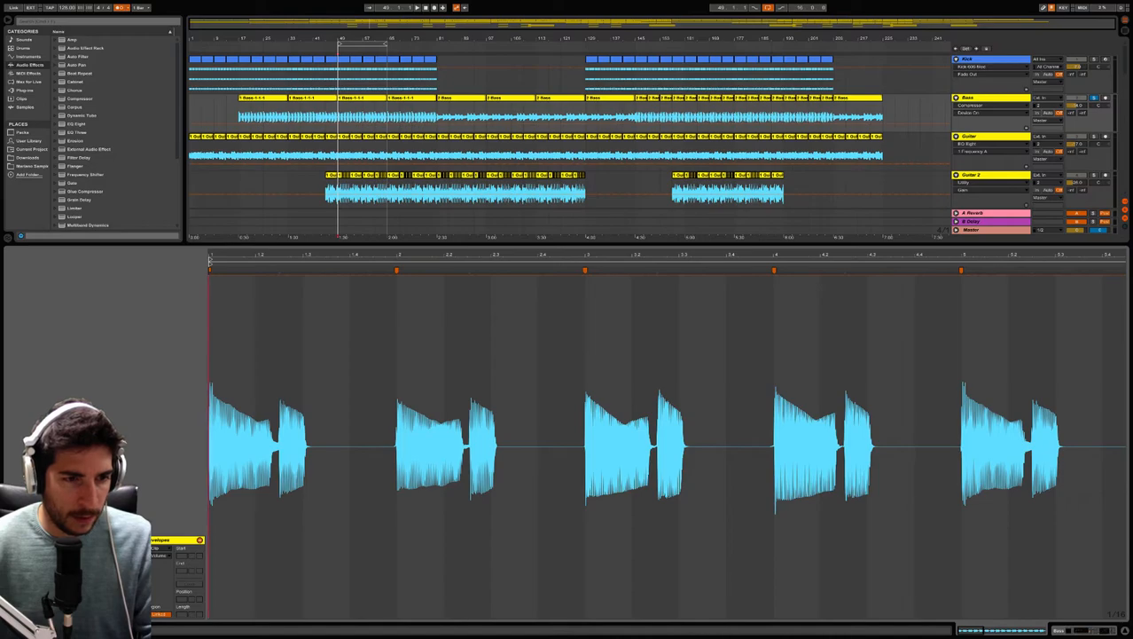
pyautogui.click(23, 614)
pyautogui.click(13, 614)
pyautogui.click(13, 614)
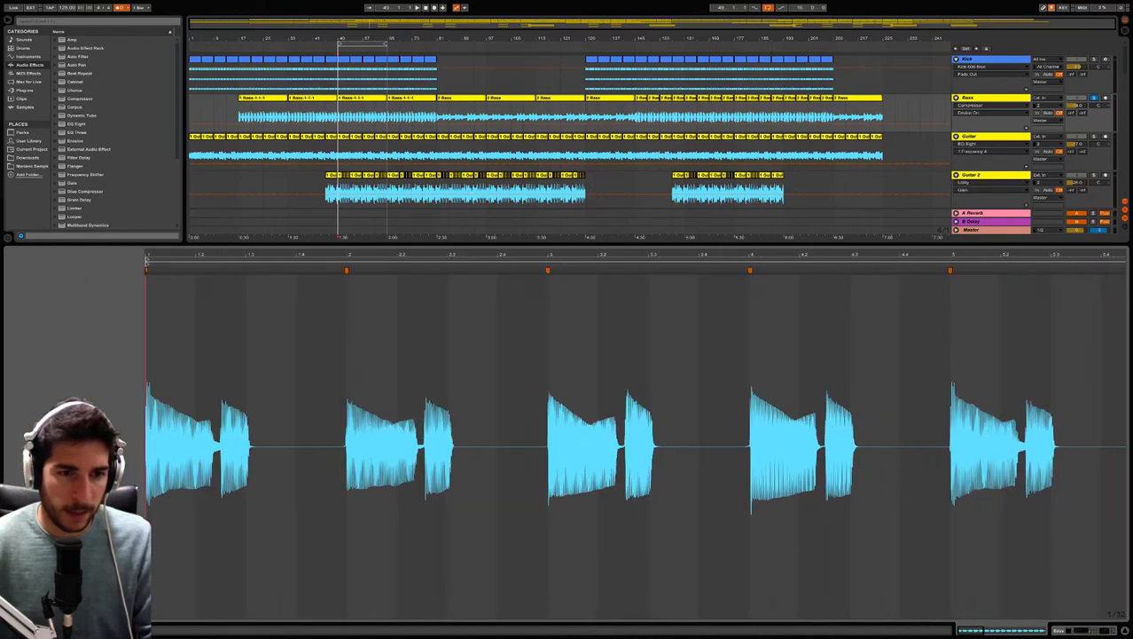
pyautogui.click(23, 614)
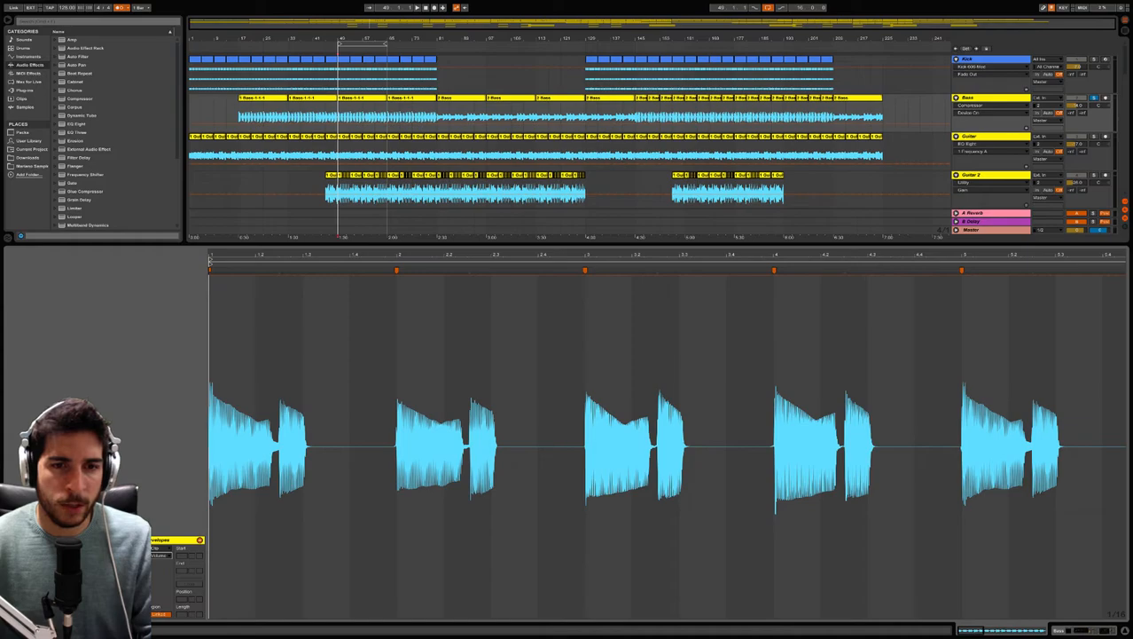
# Draw a curved volume fade-out in the clip envelope from the tail of the first bass hits down to bar 2, and play it.
pyautogui.moveTo(397, 355); pyautogui.dragTo(291, 355)
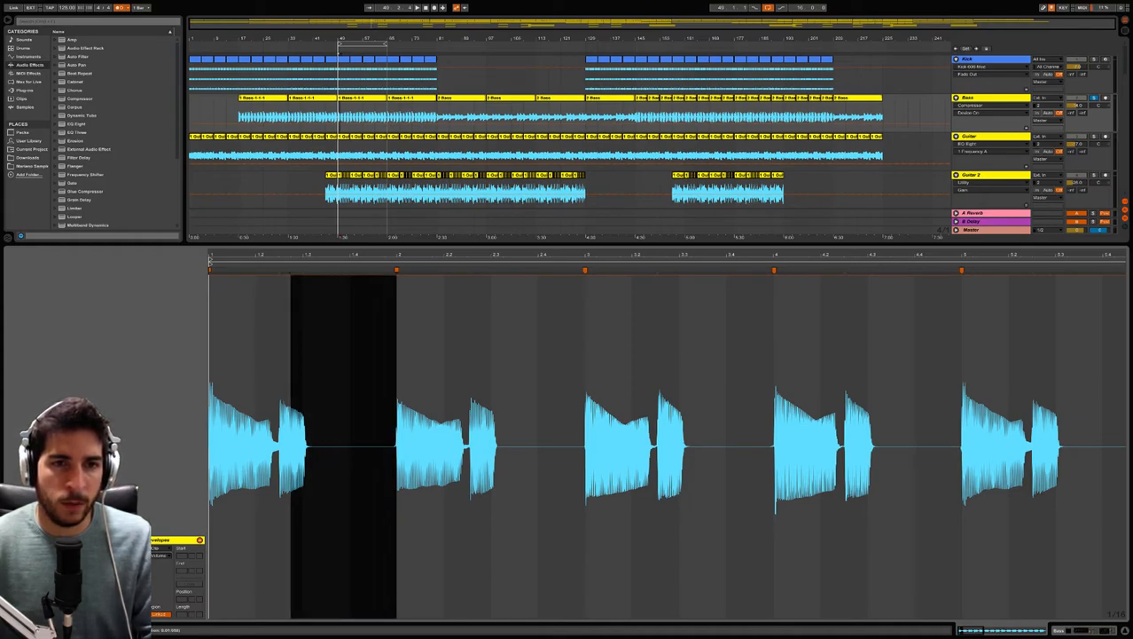
pyautogui.moveTo(344, 275); pyautogui.dragTo(344, 472)
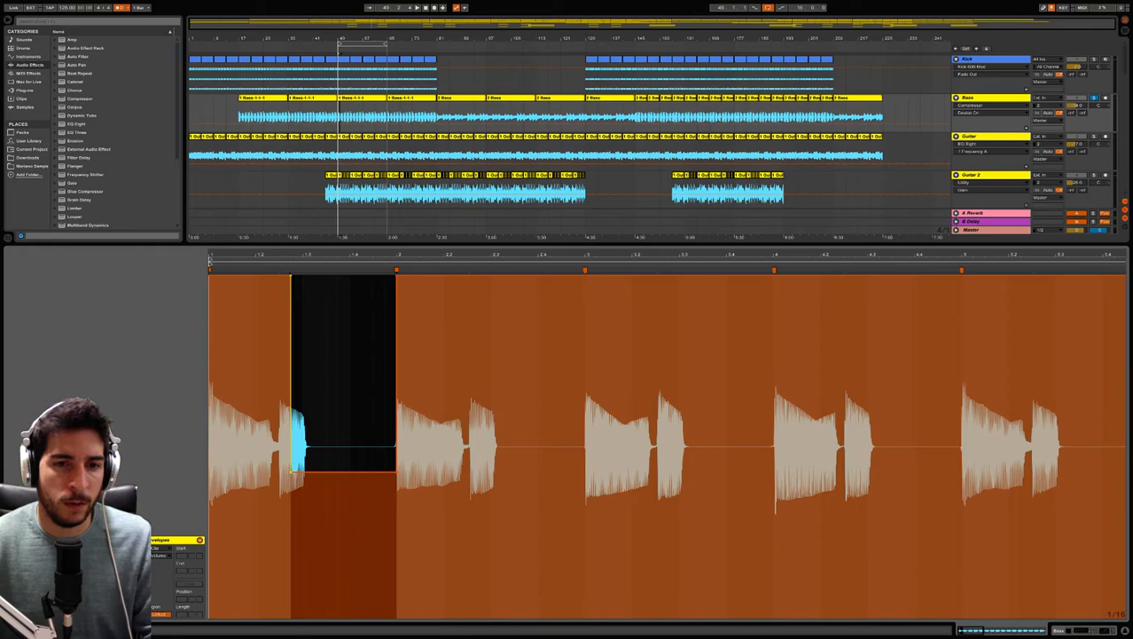
pyautogui.click(291, 471)
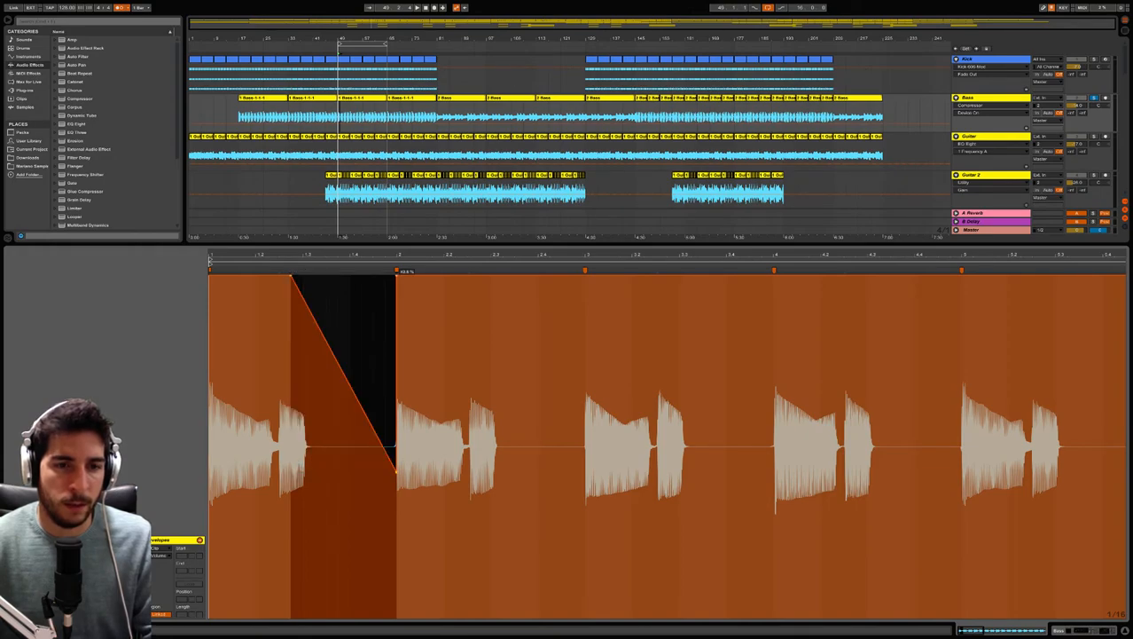
pyautogui.moveTo(397, 472); pyautogui.dragTo(396, 546)
pyautogui.hotkey('ctrl', 'z')
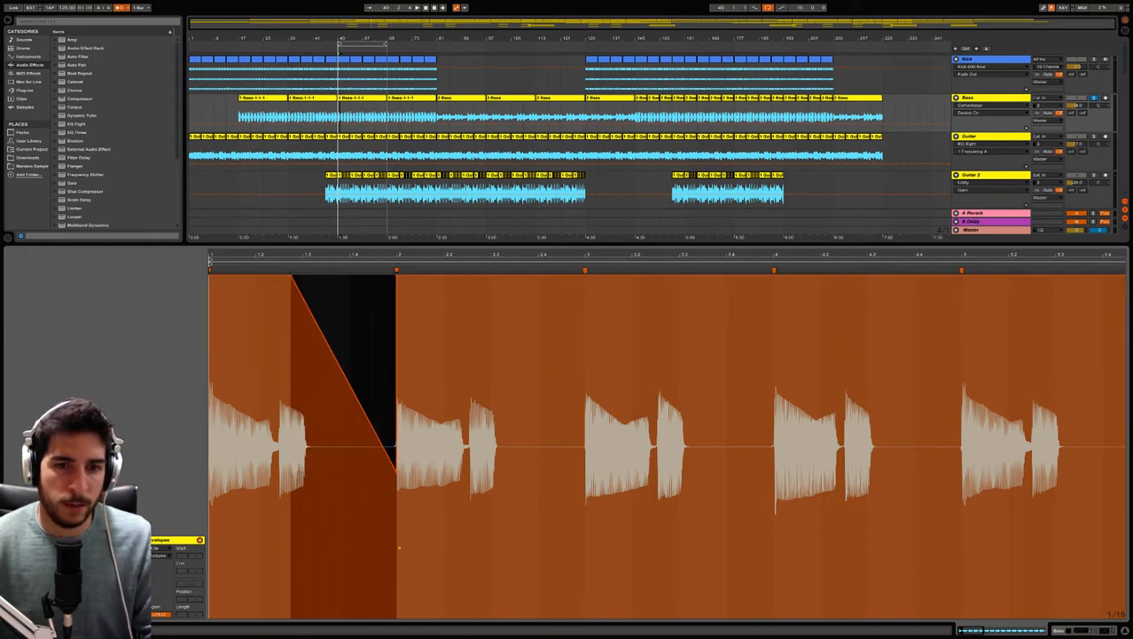
pyautogui.click(385, 508)
pyautogui.moveTo(397, 471); pyautogui.dragTo(397, 607)
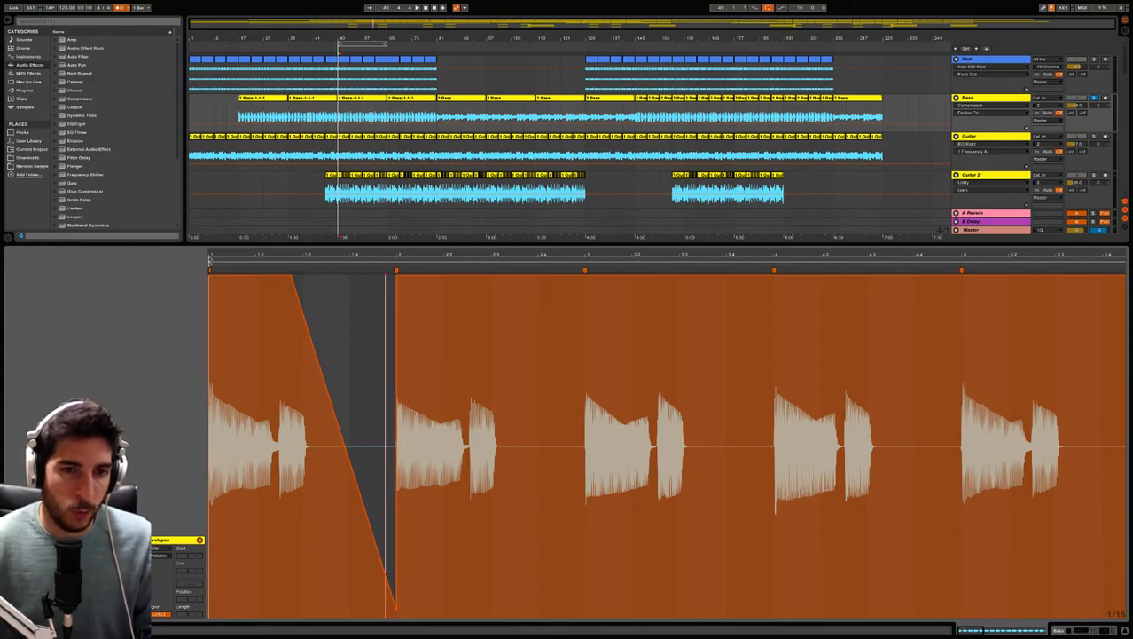
pyautogui.moveTo(344, 448); pyautogui.dragTo(343, 546)
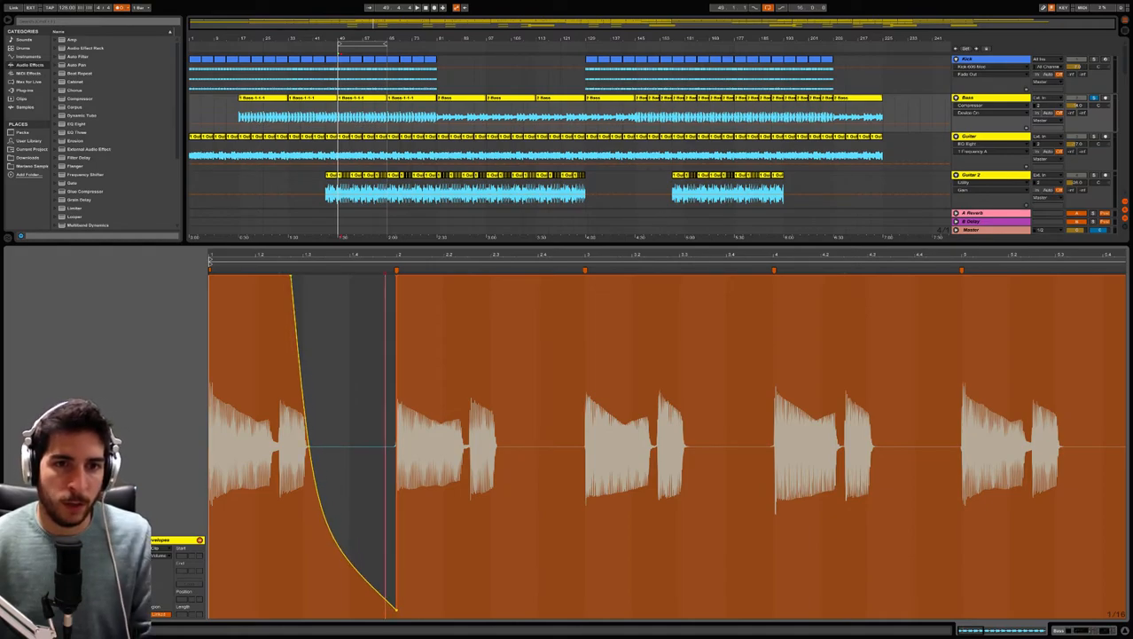
pyautogui.press('space')
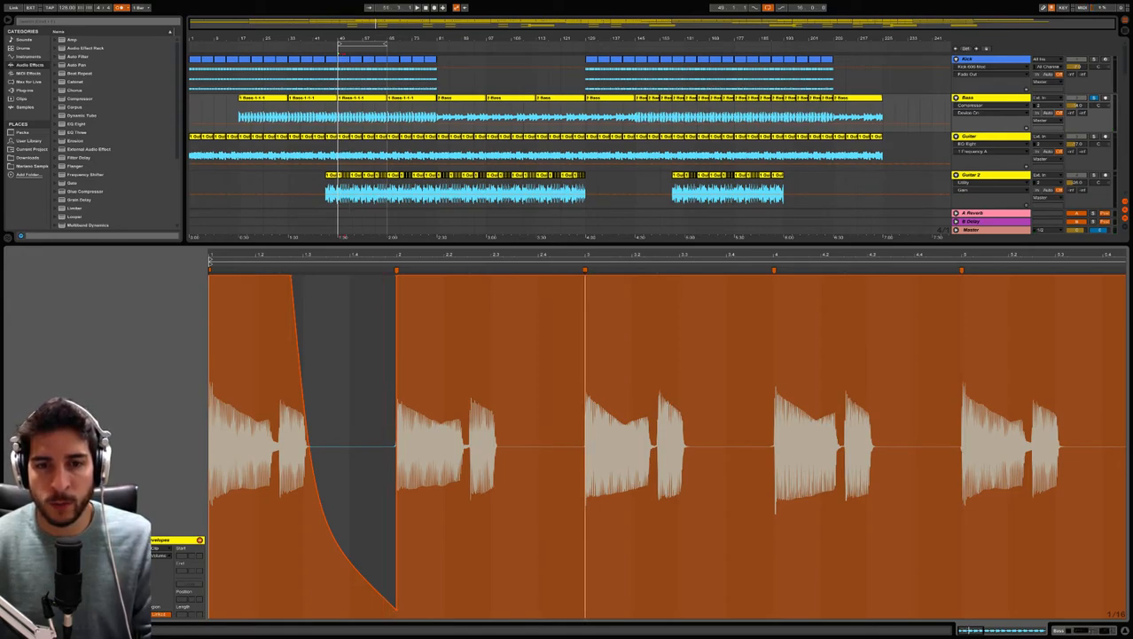
# Draw a matching curved volume fade-out from the short bass hit after bar 2 down to bar 3.
pyautogui.moveTo(585, 443); pyautogui.dragTo(468, 443)
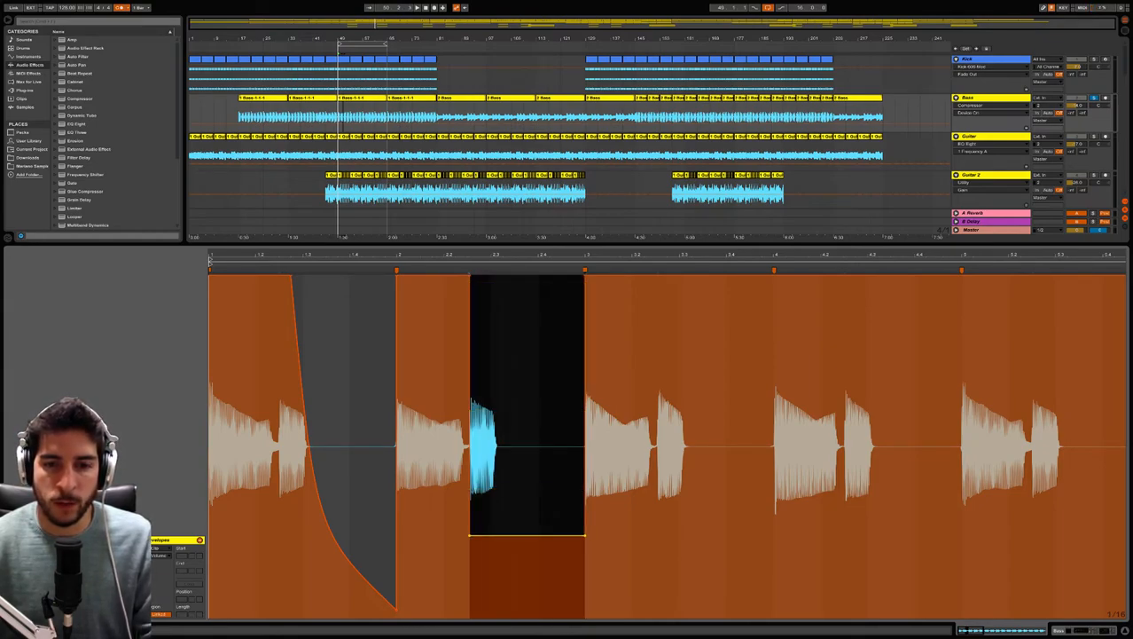
pyautogui.click(470, 534)
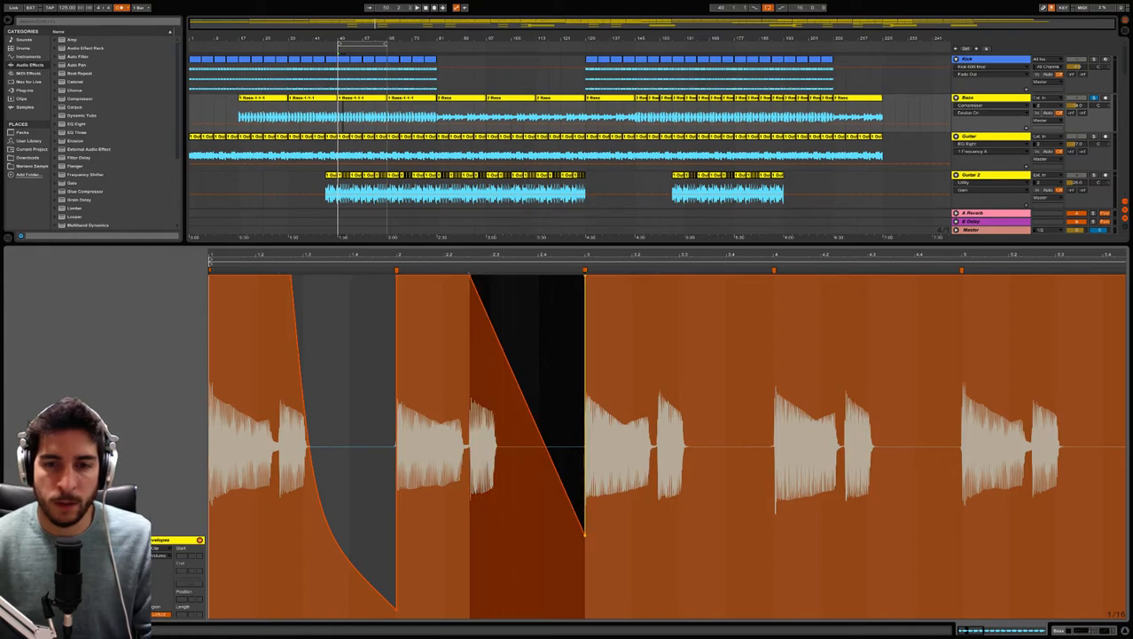
pyautogui.moveTo(585, 535); pyautogui.dragTo(585, 594)
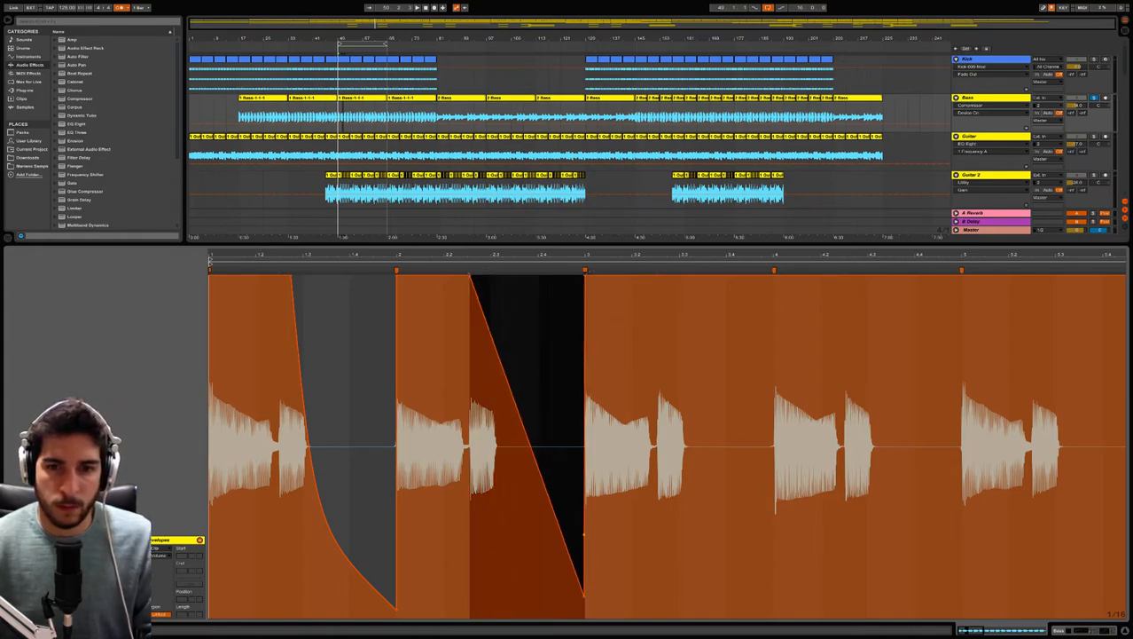
pyautogui.moveTo(526, 435); pyautogui.dragTo(527, 519)
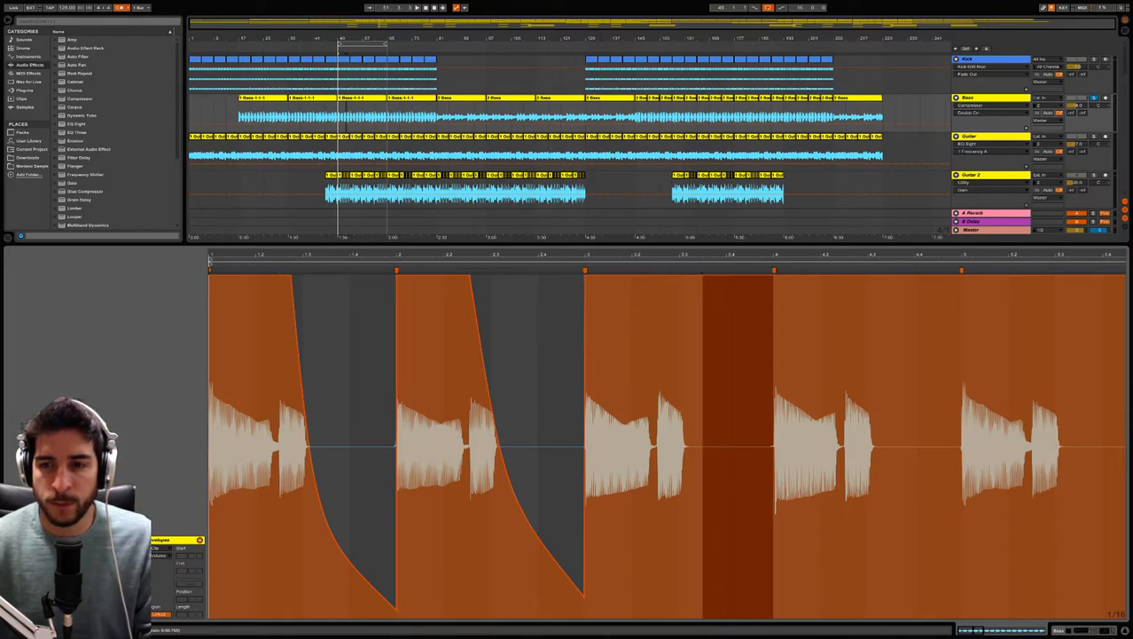
# Consolidate the bass clip at bar 49 of the arrangement and listen to the result.
pyautogui.moveTo(738, 255); pyautogui.dragTo(738, 181)
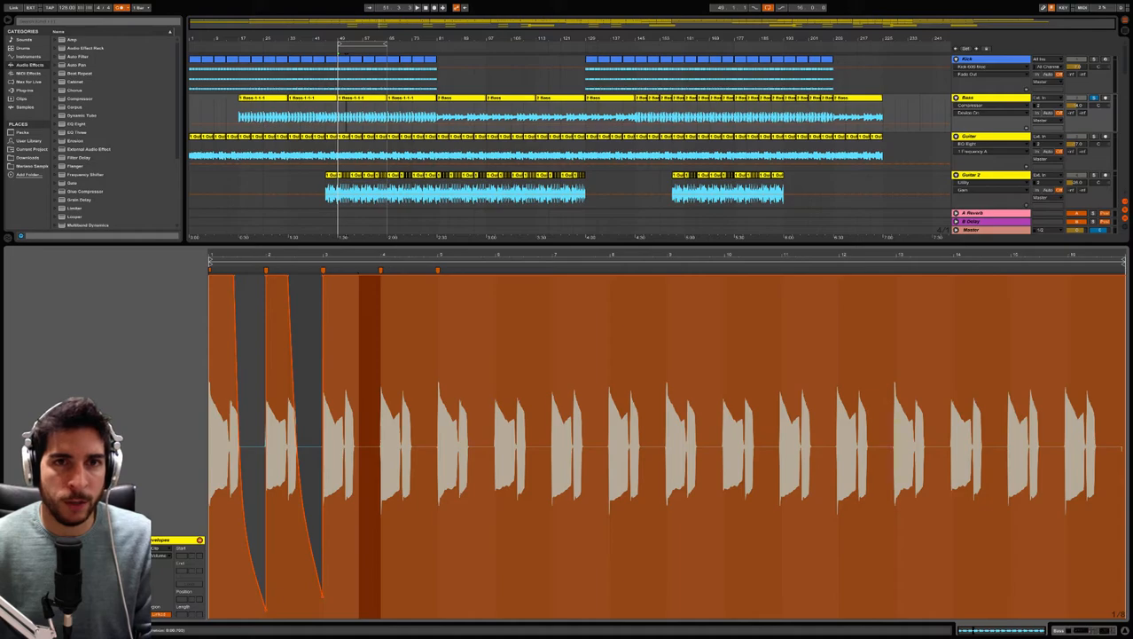
pyautogui.click(361, 98)
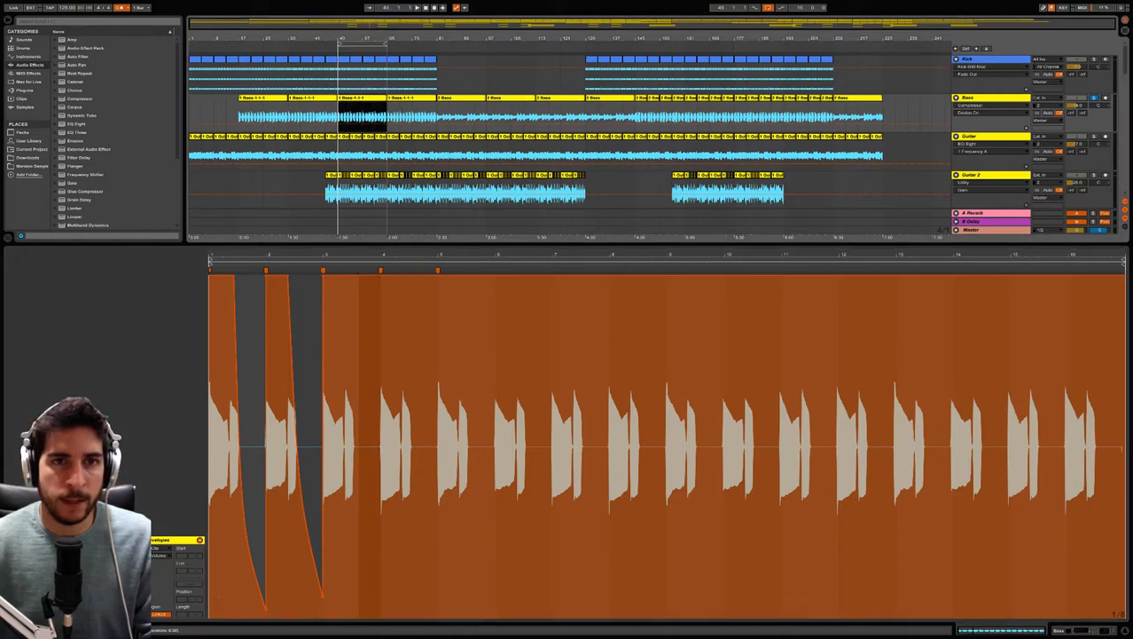
pyautogui.press('super+d')
pyautogui.press('super+z')
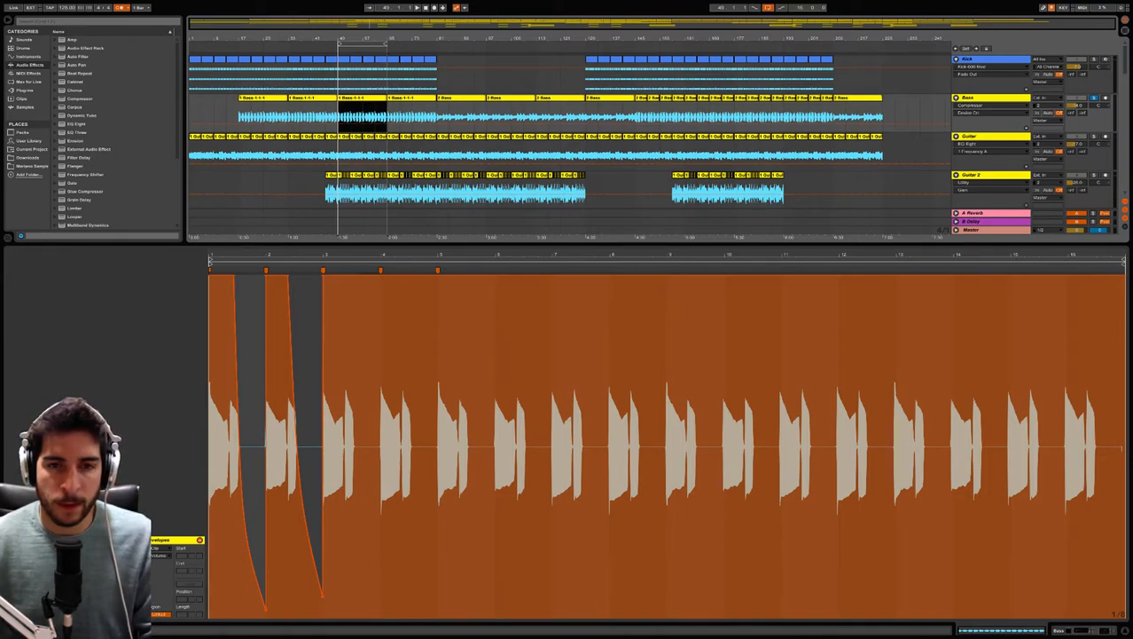
pyautogui.hotkey('ctrl', 'j')
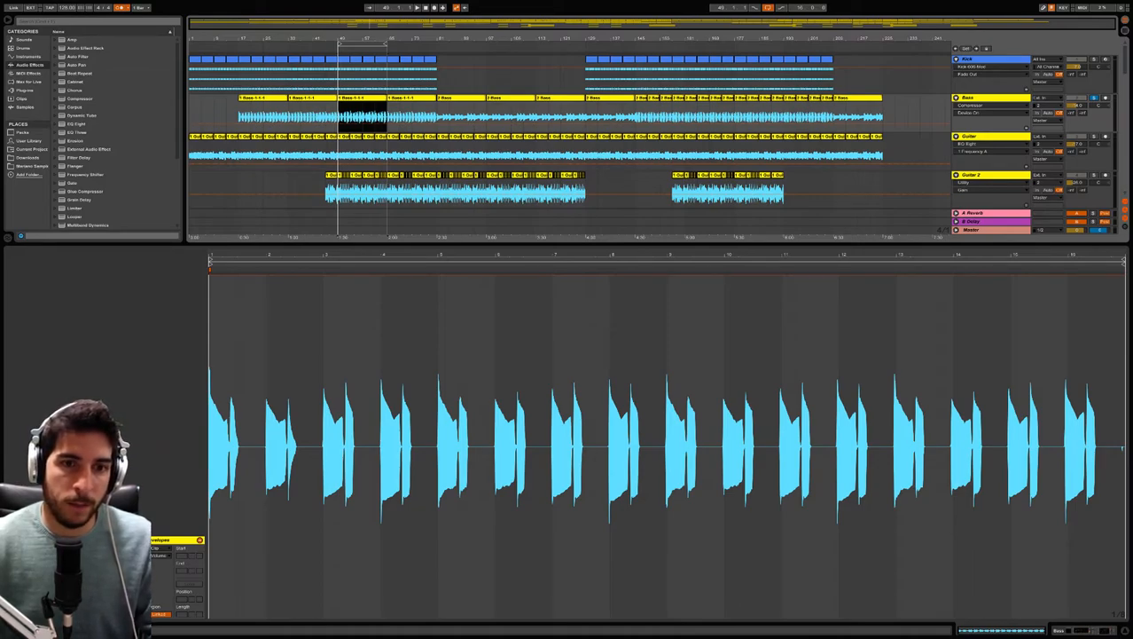
pyautogui.press('space')
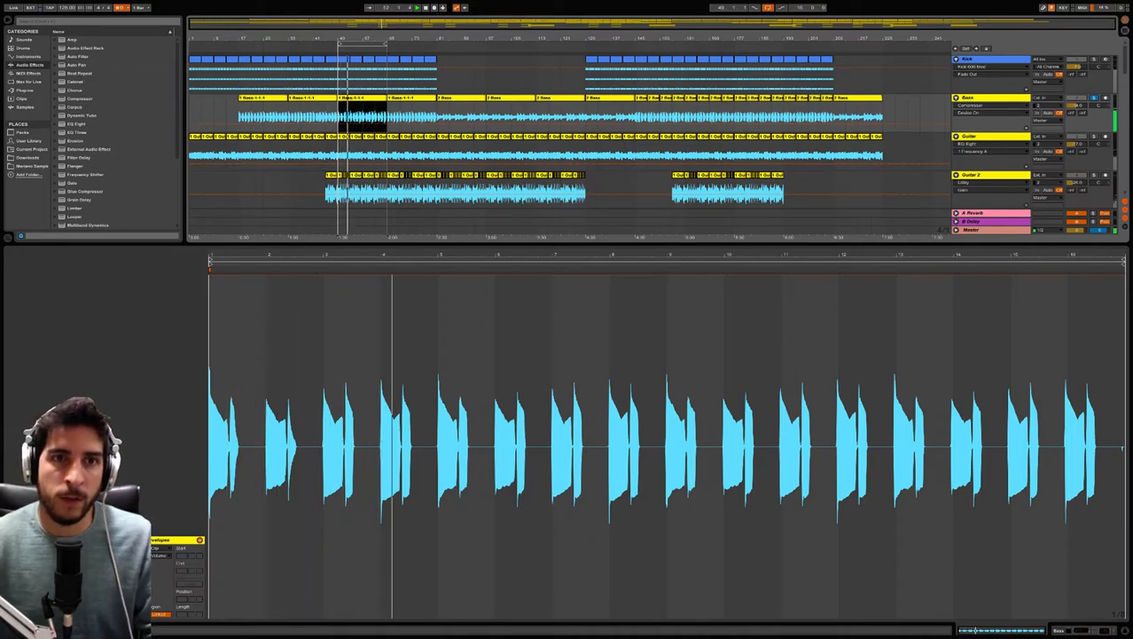
pyautogui.press('space')
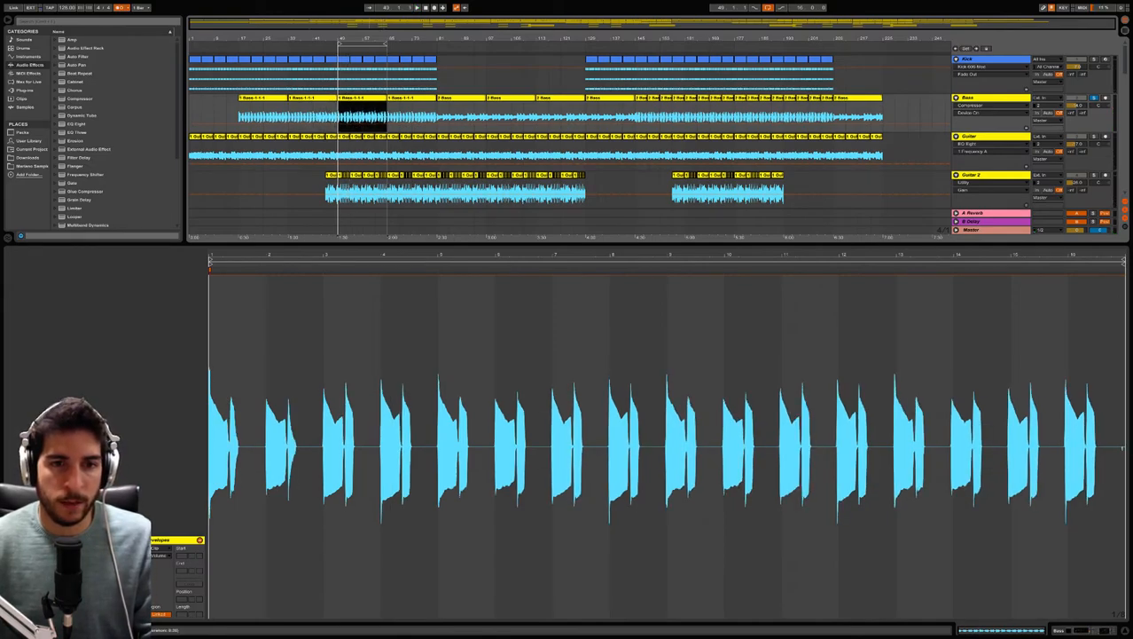
# Undo the consolidation, both volume fades and the warp markers at bars 3 to 5, and switch off the metronome.
pyautogui.hotkey('ctrl', 'z')
pyautogui.hotkey('ctrl', 'z')
pyautogui.hotkey('ctrl', 'z')
pyautogui.hotkey('ctrl', 'z')
pyautogui.hotkey('ctrl', 'z')
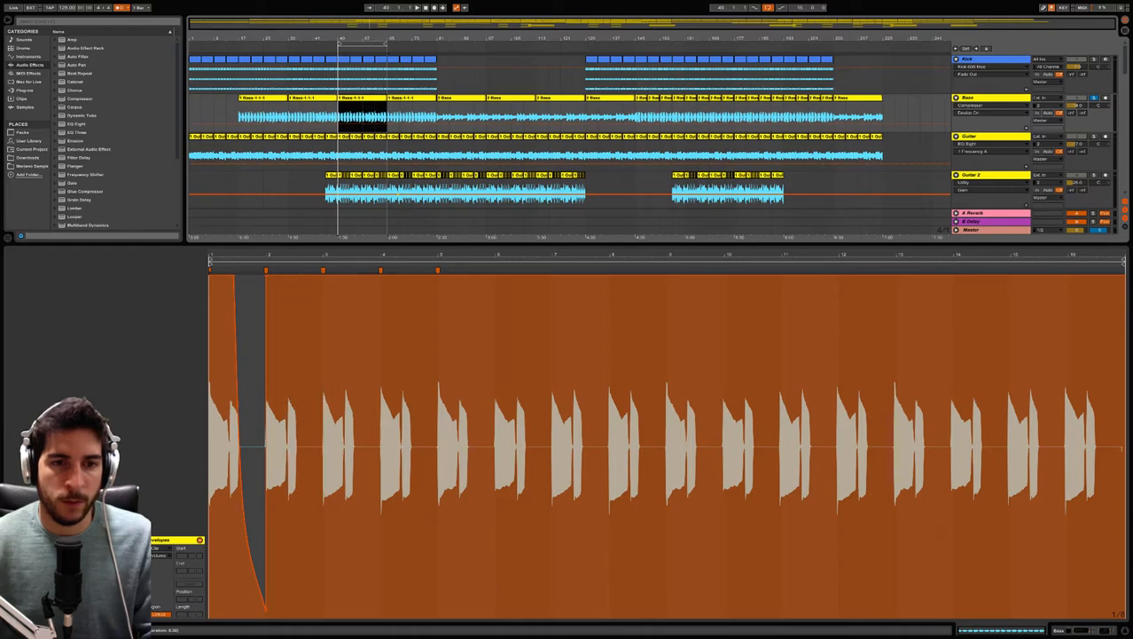
pyautogui.hotkey('ctrl', 'z')
pyautogui.hotkey('ctrl', 'z')
pyautogui.hotkey('ctrl', 'z')
pyautogui.hotkey('ctrl', 'z')
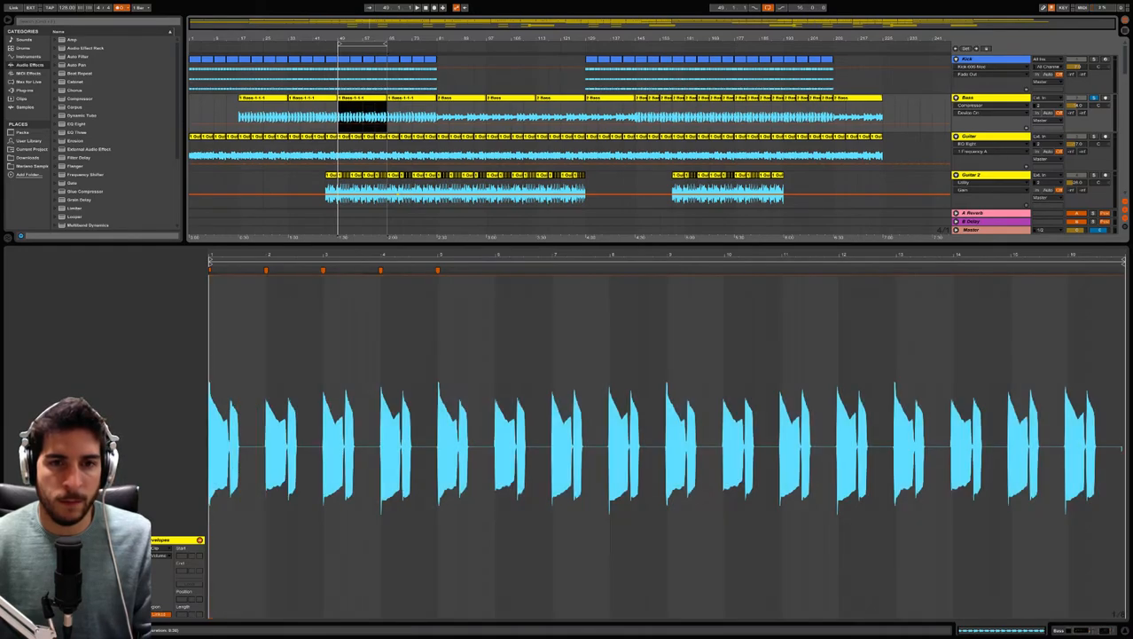
pyautogui.click(120, 7)
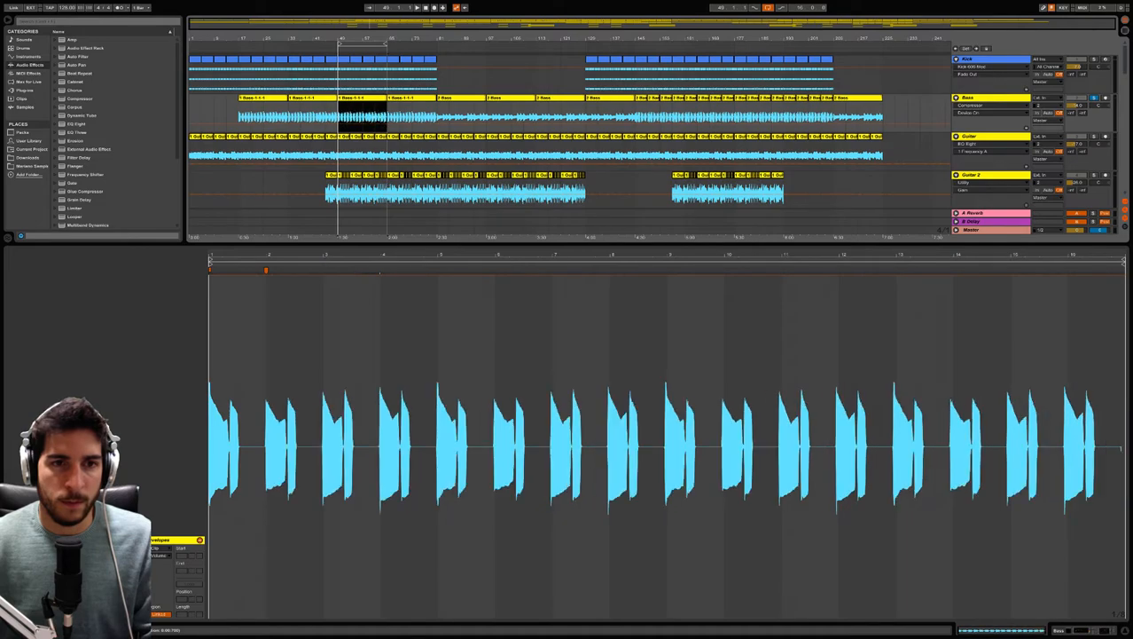
pyautogui.moveTo(108, 570); pyautogui.dragTo(108, 558)
pyautogui.hotkey('ctrl', 'z')
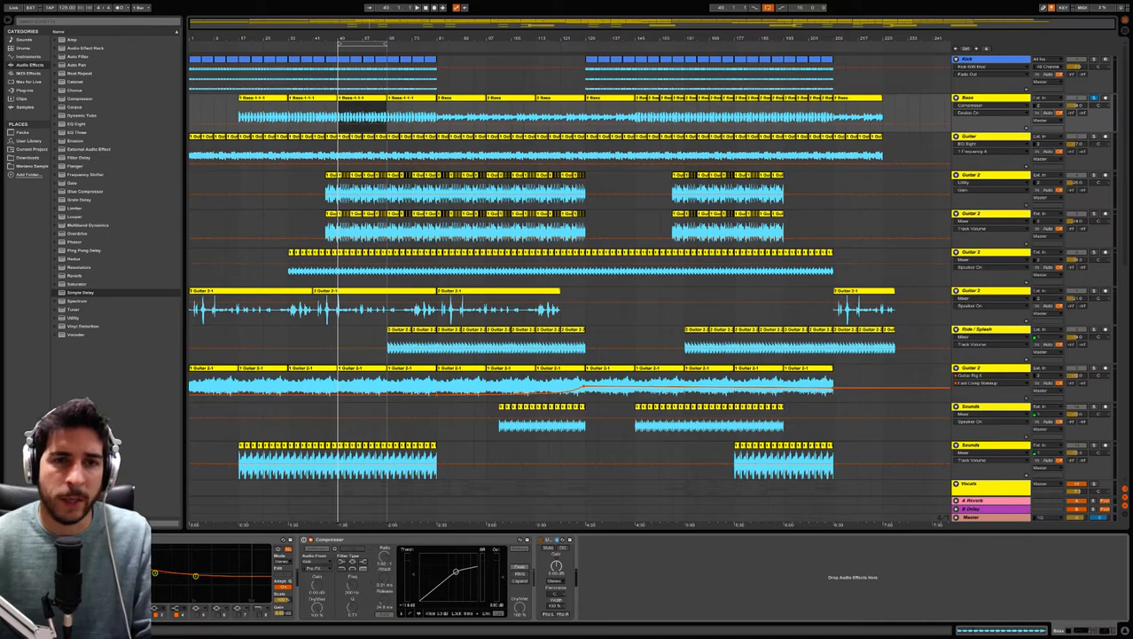
# Turn on the Compressor on the Bass track and select the Kick clip at bar 49 to show its devices.
pyautogui.click(304, 539)
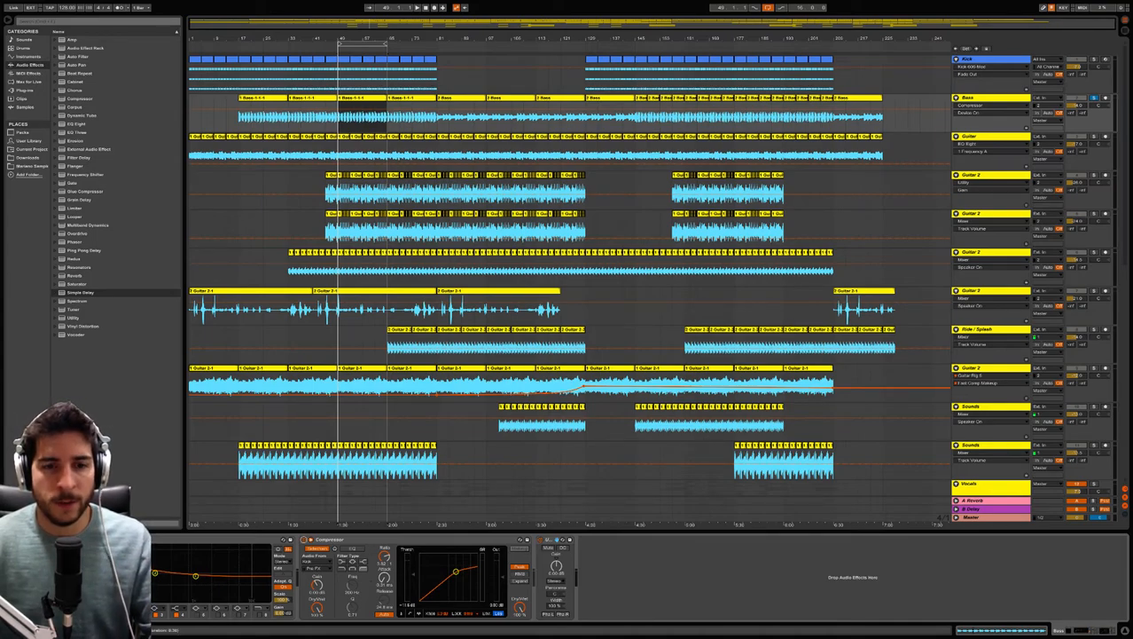
pyautogui.click(344, 60)
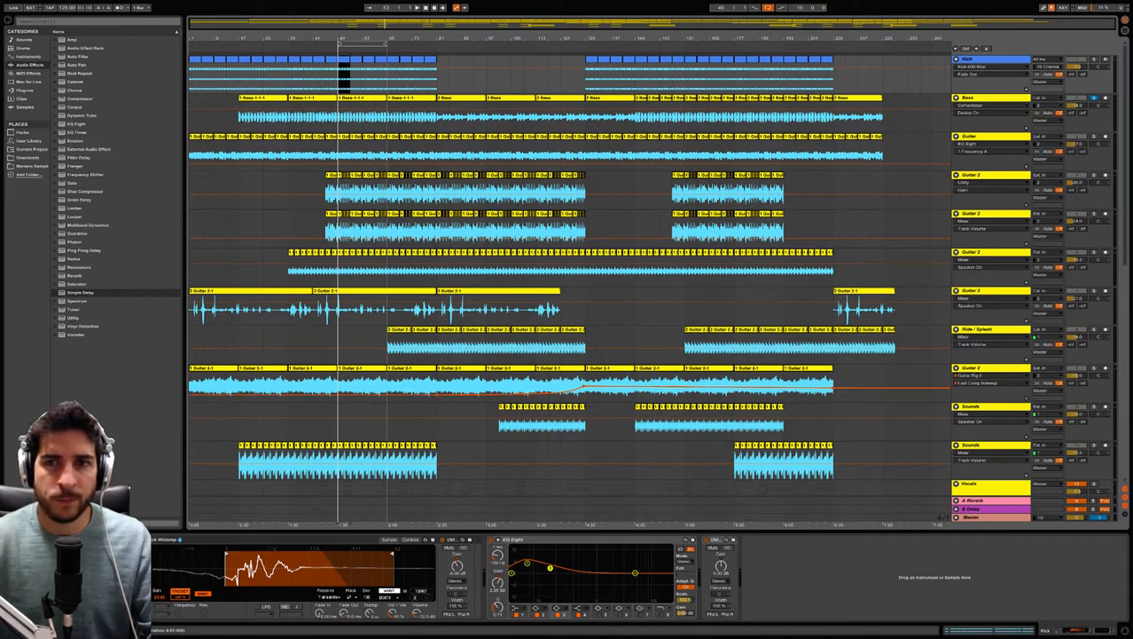
# Show the Bass track's devices, switch its Compressor to the activity view, and listen to the kick and bass together.
pyautogui.click(971, 99)
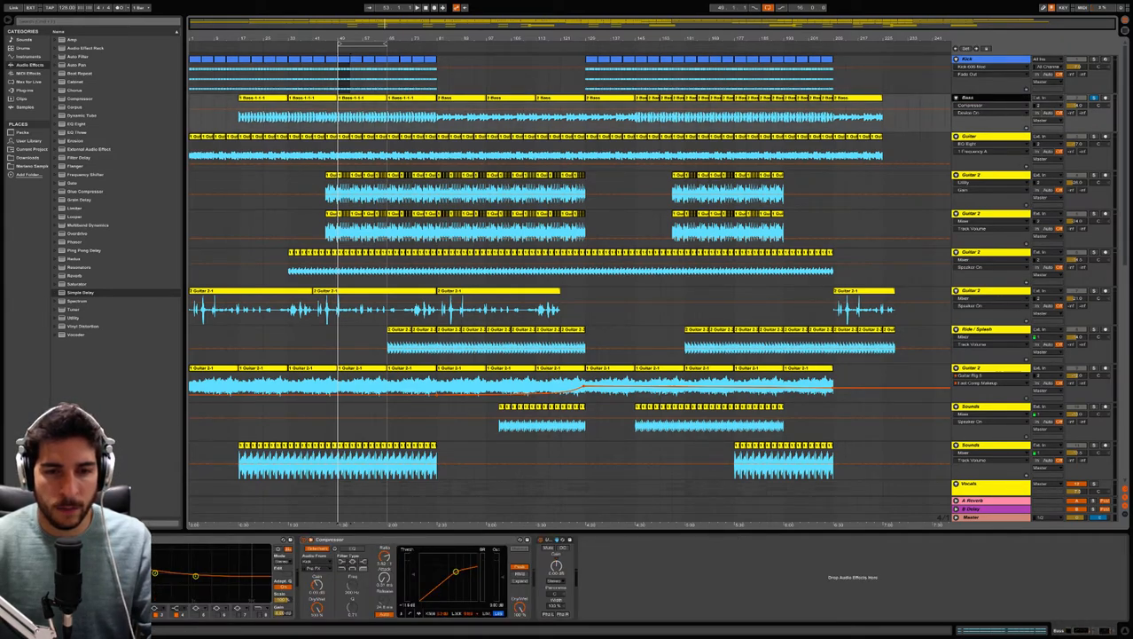
pyautogui.click(402, 612)
pyautogui.click(419, 613)
pyautogui.press('space')
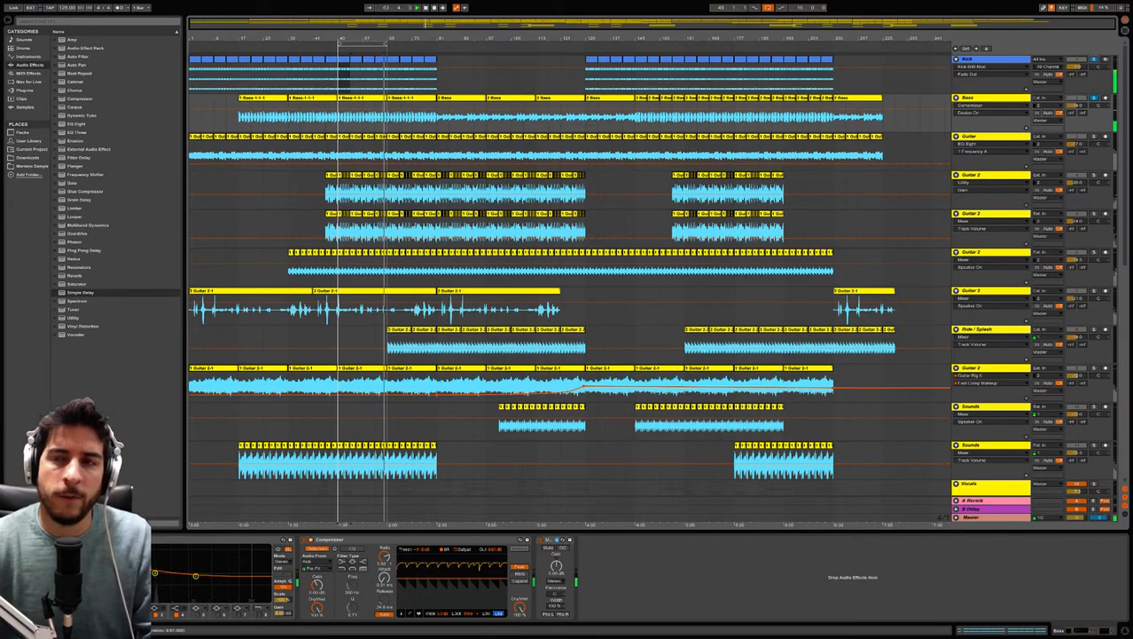
pyautogui.press('space')
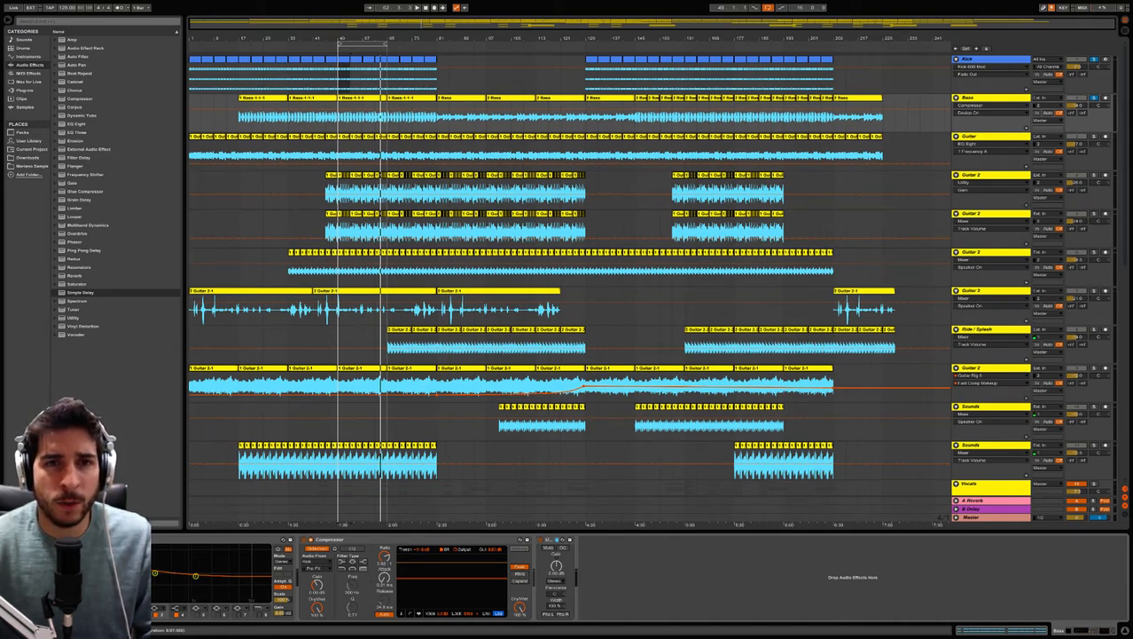
# Play the kick and bass from bar 97 and open the Bass clip there to examine its waveform.
pyautogui.press('space')
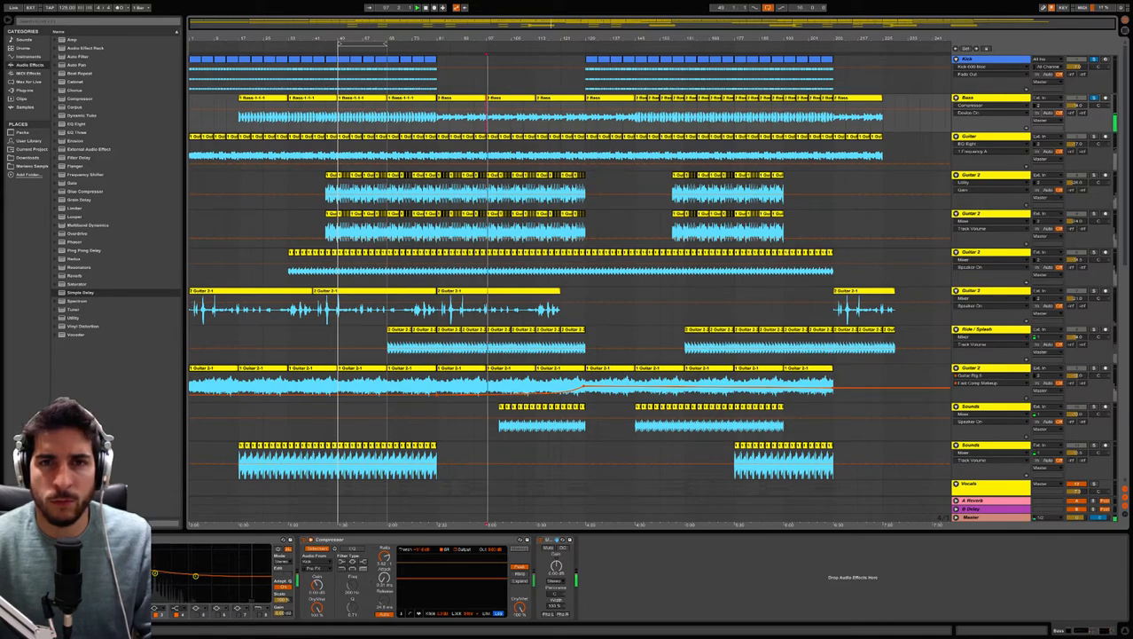
pyautogui.doubleClick(507, 97)
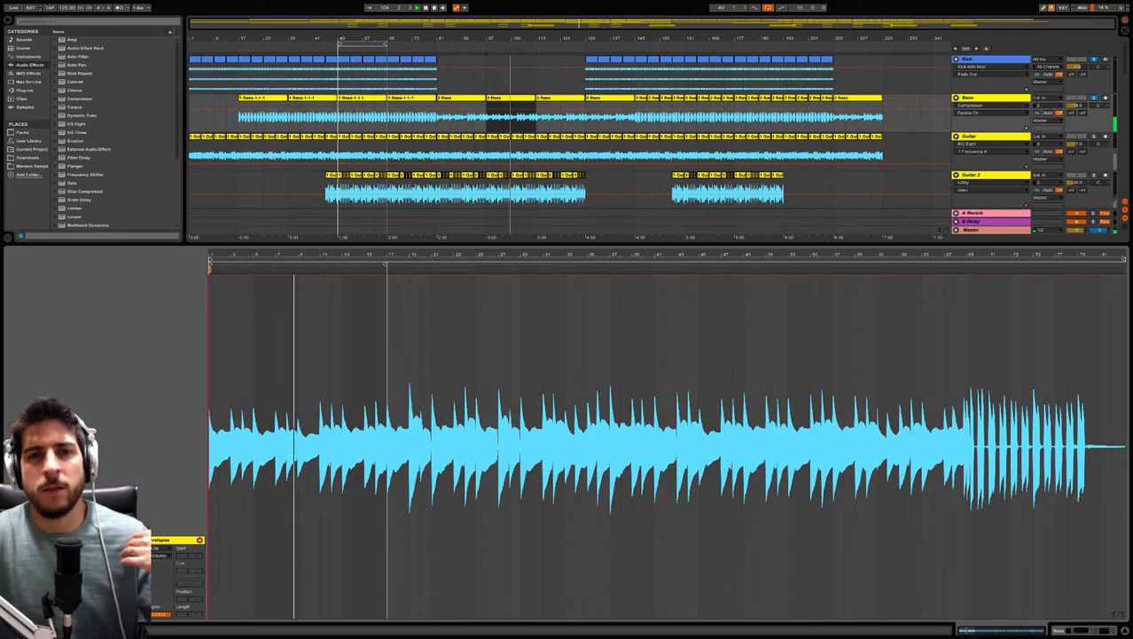
pyautogui.scroll(-3, 567, 142)
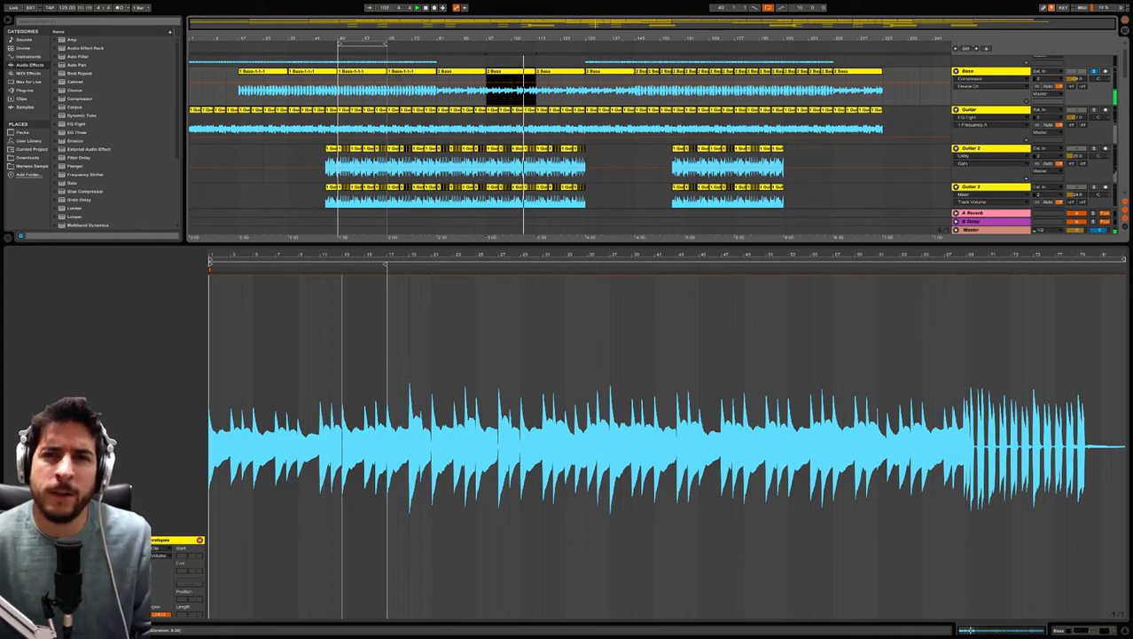
pyautogui.scroll(1, 568, 142)
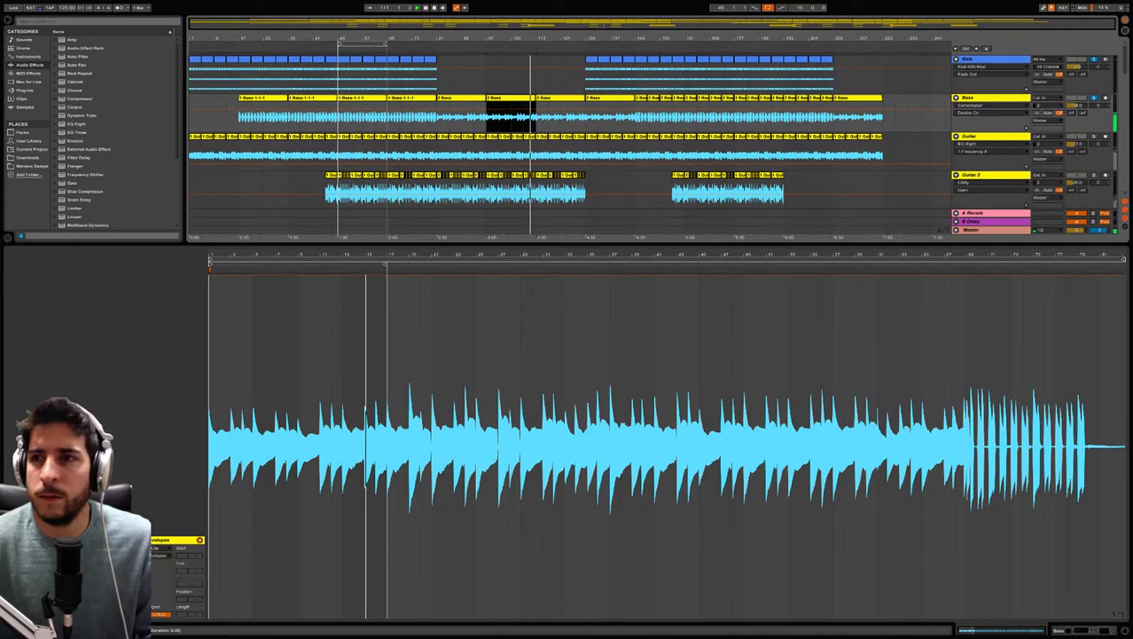
# Turn off the solo on the Kick and Bass tracks and play the full arrangement from bar 97.
pyautogui.click(586, 118)
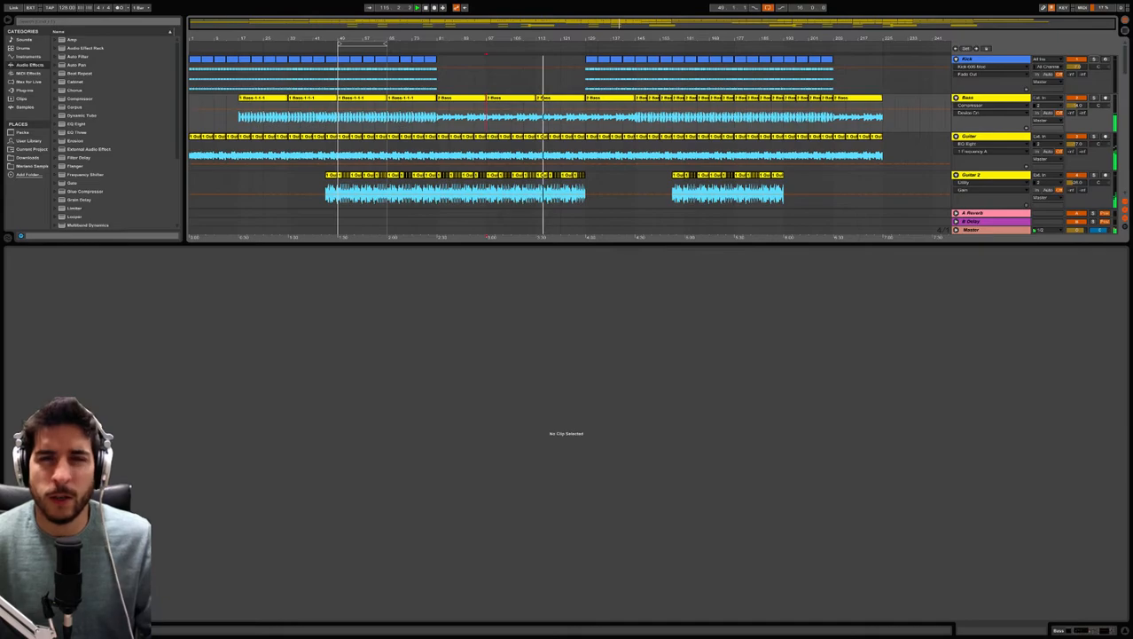
pyautogui.press('space')
pyautogui.press('space')
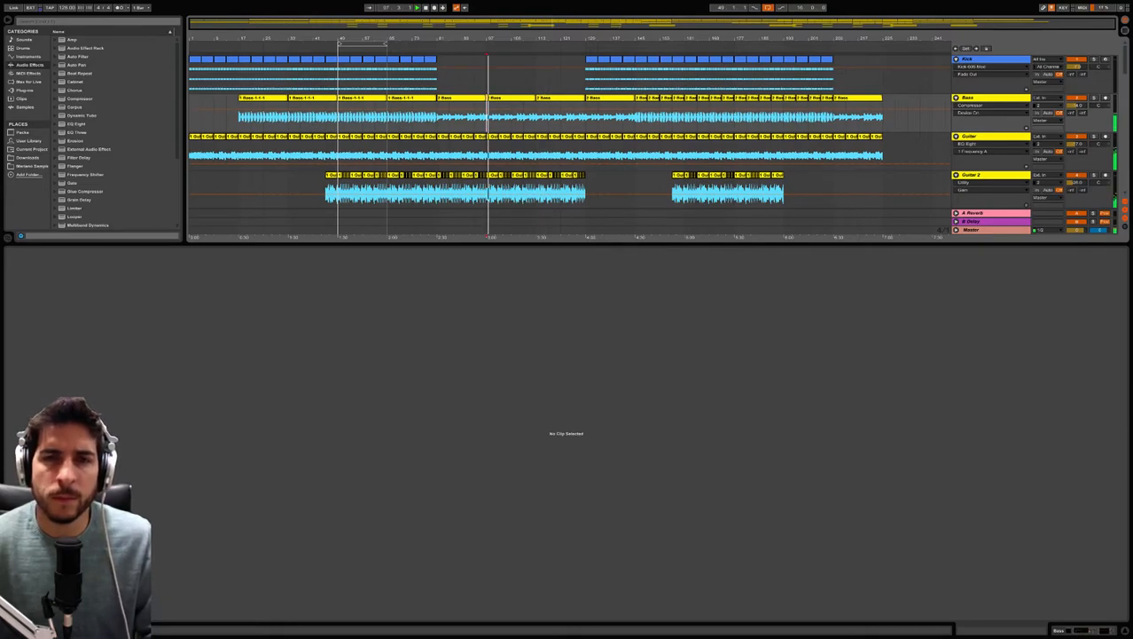
pyautogui.scroll(-5, 567, 146)
pyautogui.scroll(5, 567, 147)
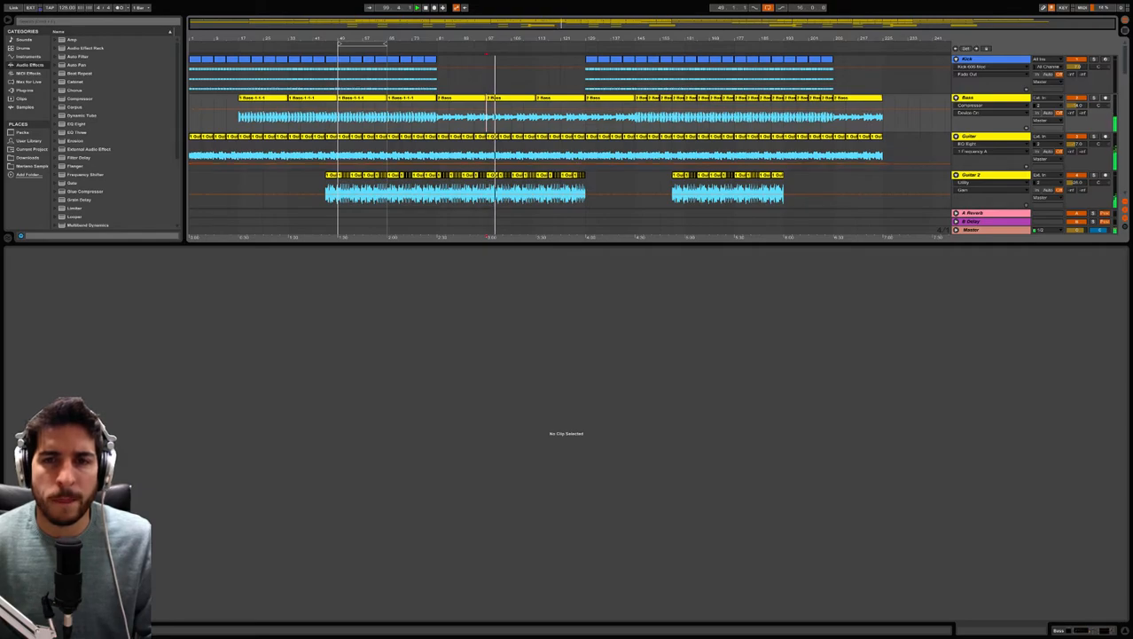
# Reduce the clip view's height to reveal more tracks and listen to the arrangement past bar 129.
pyautogui.moveTo(568, 243); pyautogui.dragTo(567, 426)
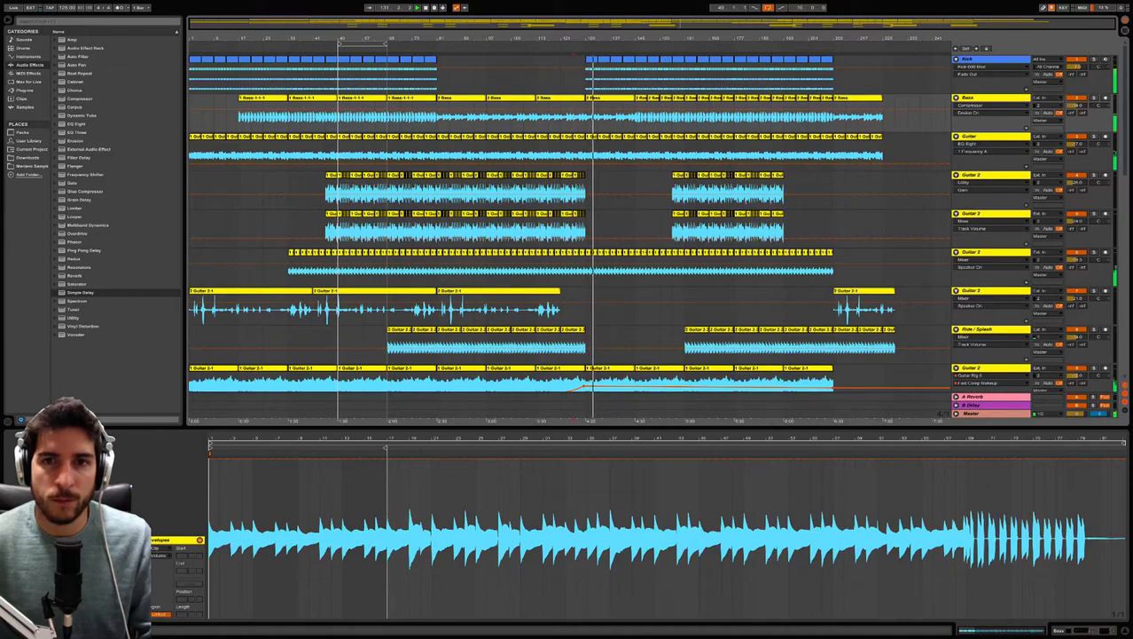
pyautogui.scroll(-1, 568, 236)
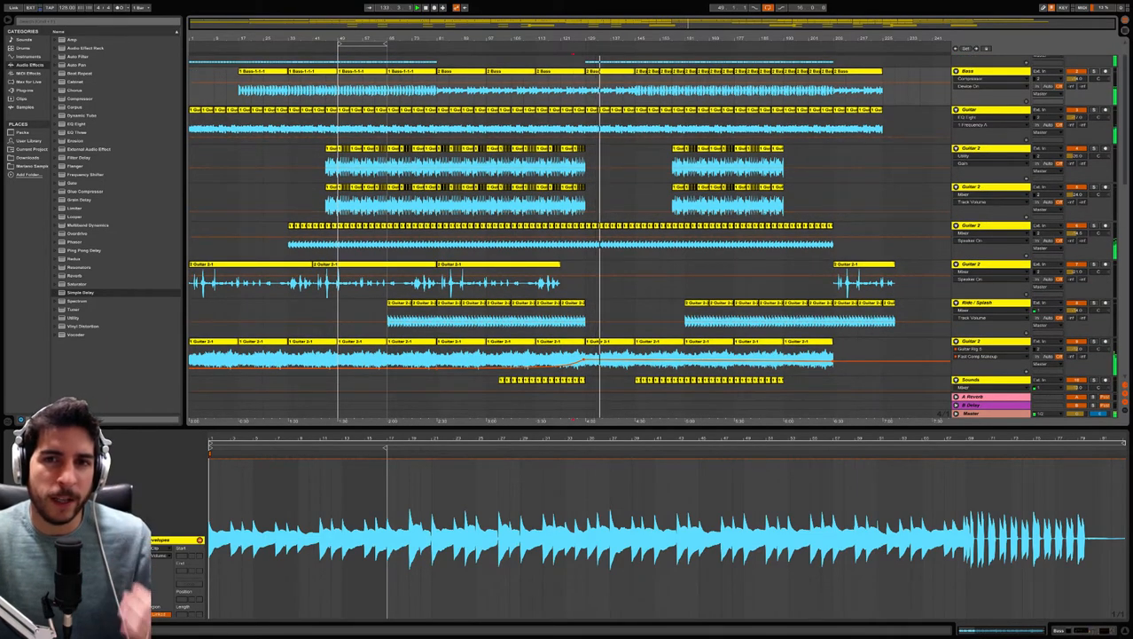
pyautogui.scroll(1, 568, 236)
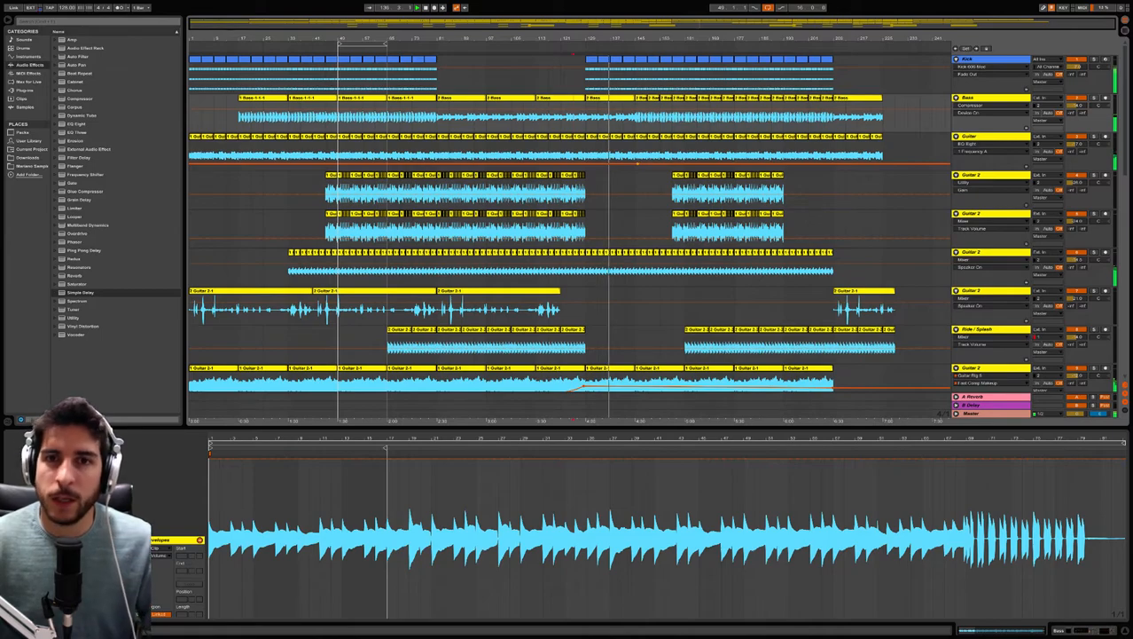
pyautogui.scroll(-3, 569, 236)
pyautogui.scroll(2, 569, 236)
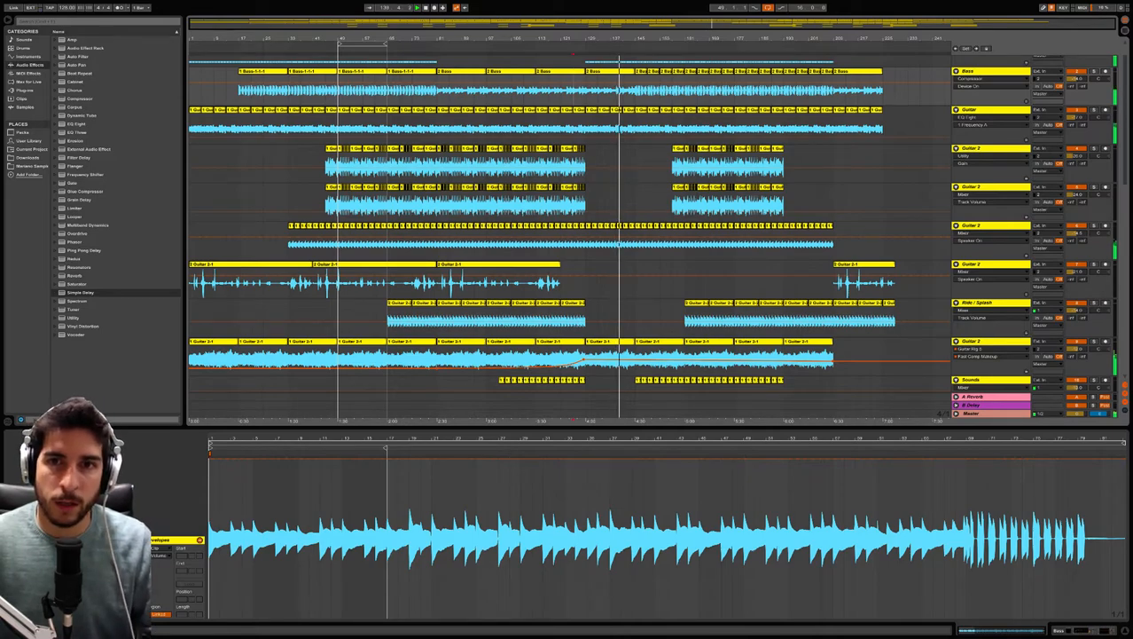
# Listen to the section at bar 145, select the short Bass clip there, and show the Bass track's devices.
pyautogui.click(635, 129)
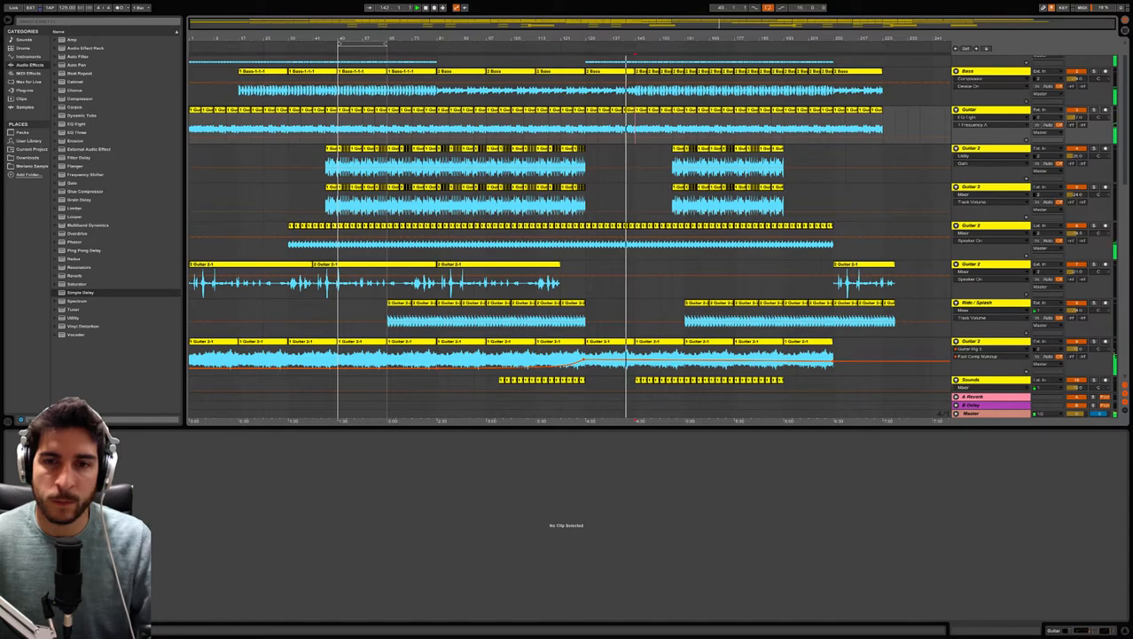
pyautogui.scroll(-3, 567, 236)
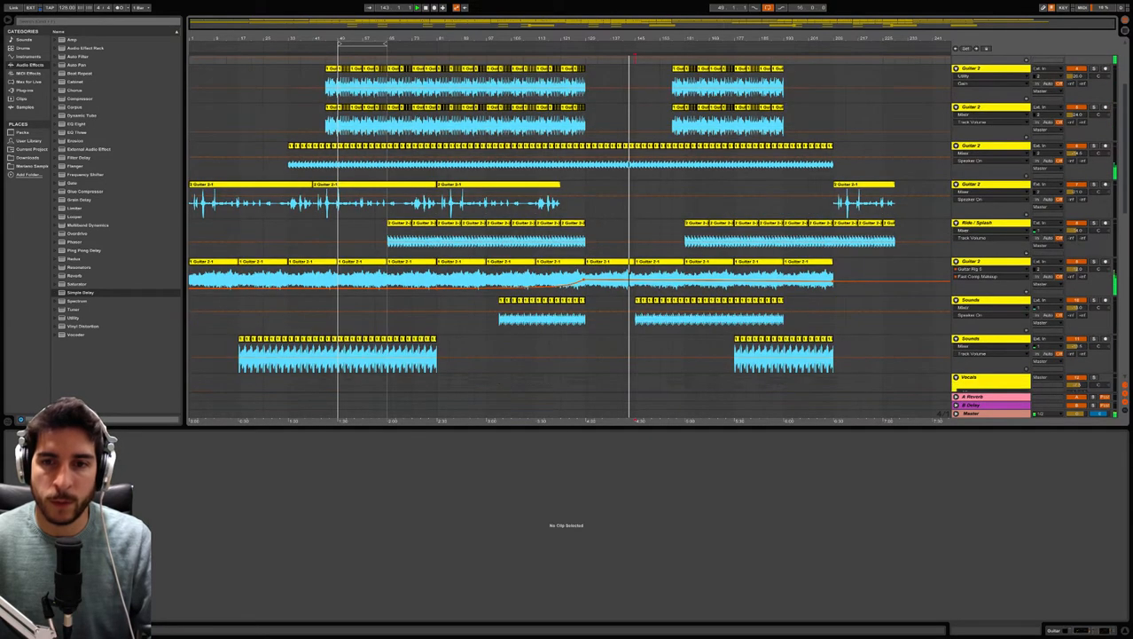
pyautogui.scroll(3, 568, 236)
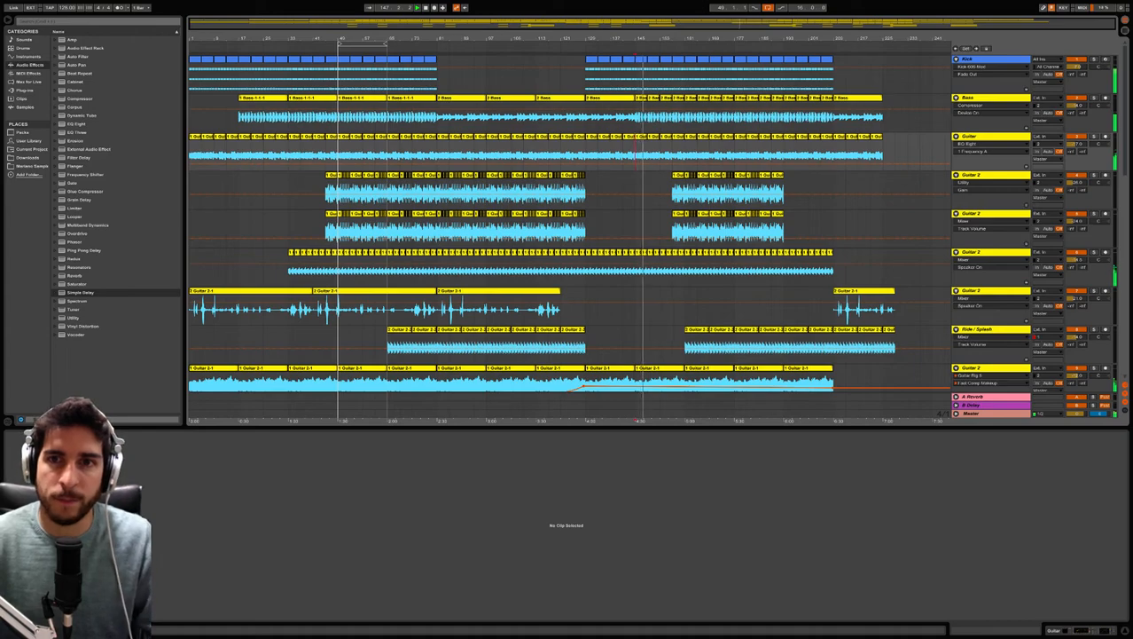
pyautogui.click(644, 97)
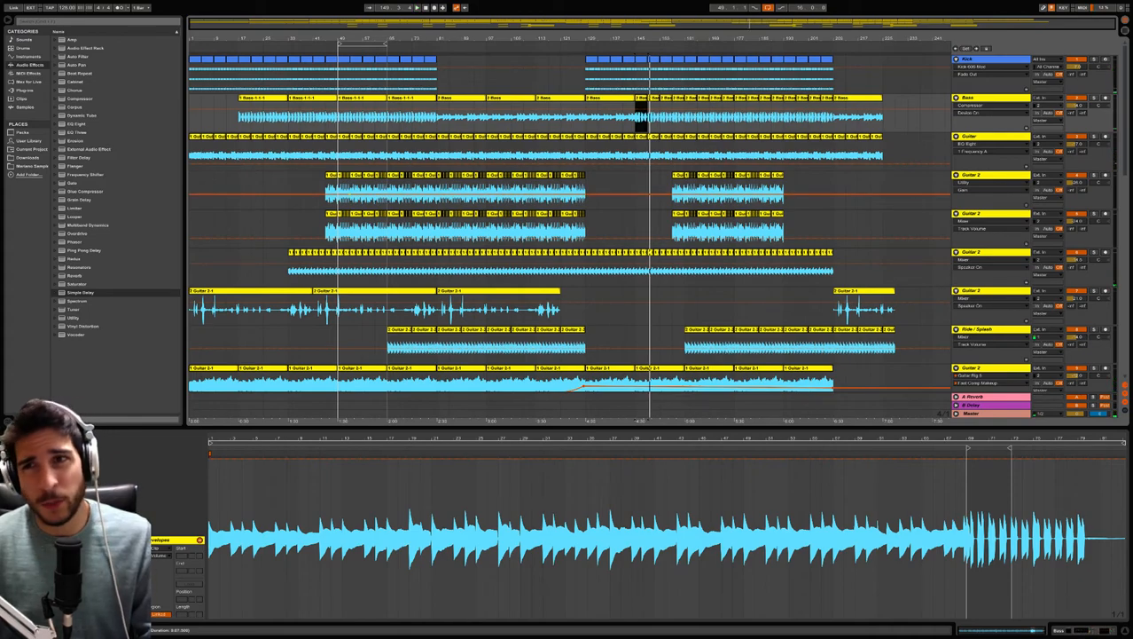
pyautogui.click(986, 98)
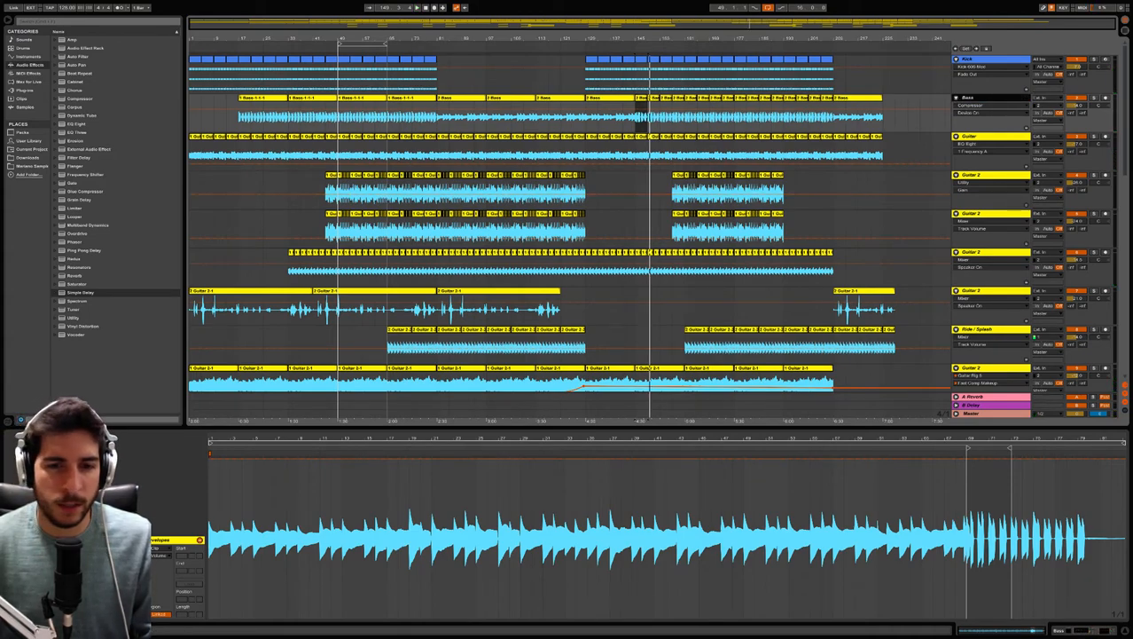
pyautogui.doubleClick(986, 97)
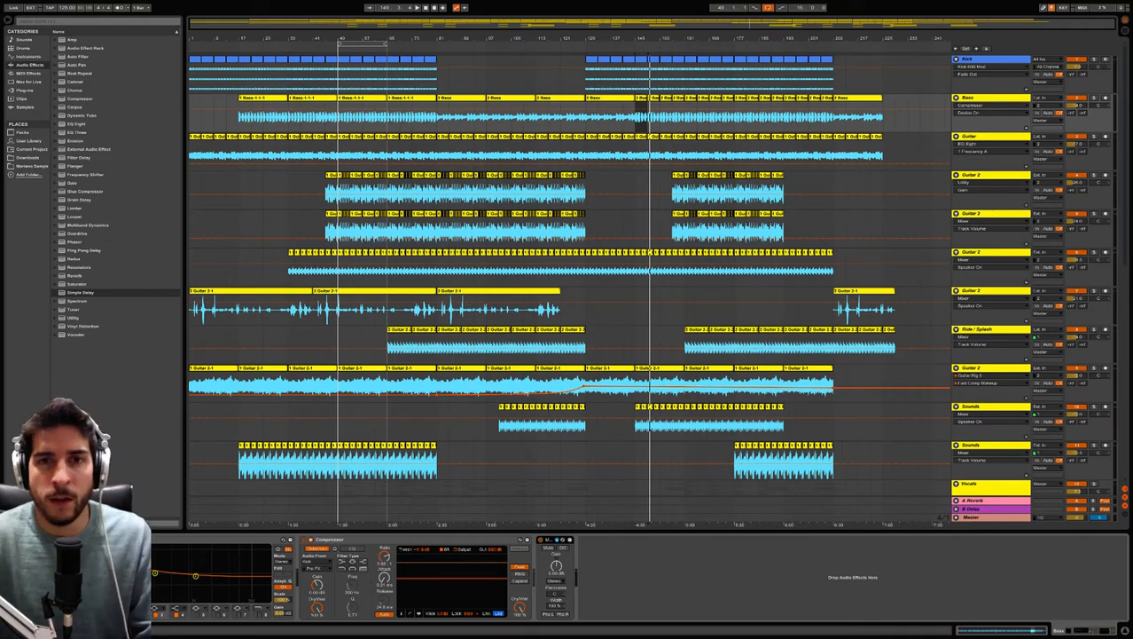
# Select the Bass clip at bar 81 and hide the sidechain section of the Bass track's Compressor.
pyautogui.click(461, 97)
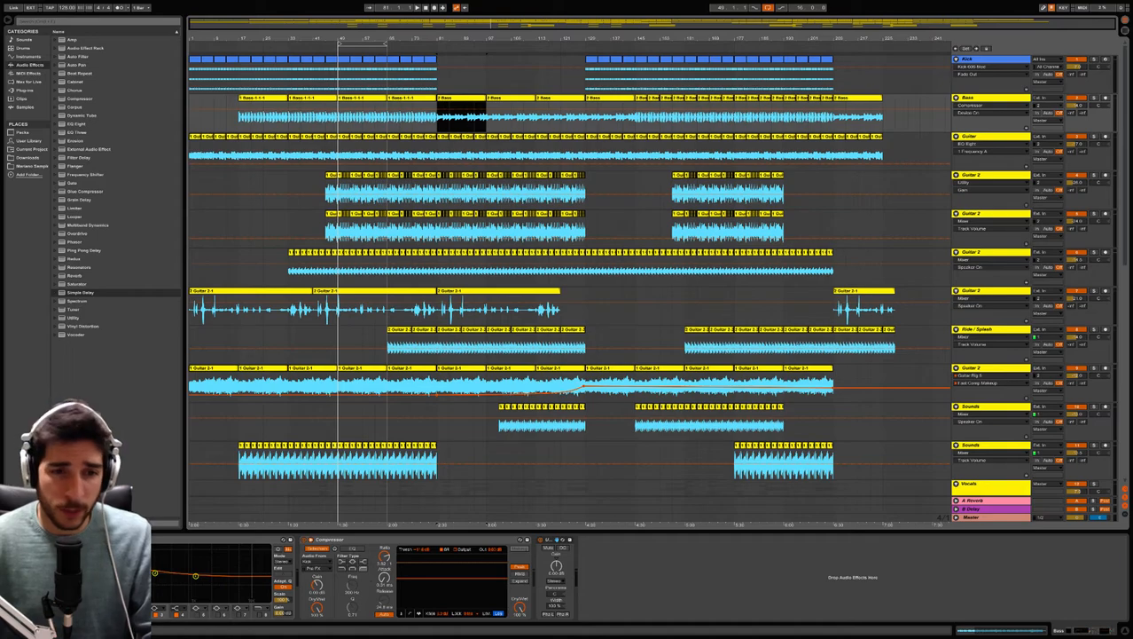
pyautogui.click(311, 539)
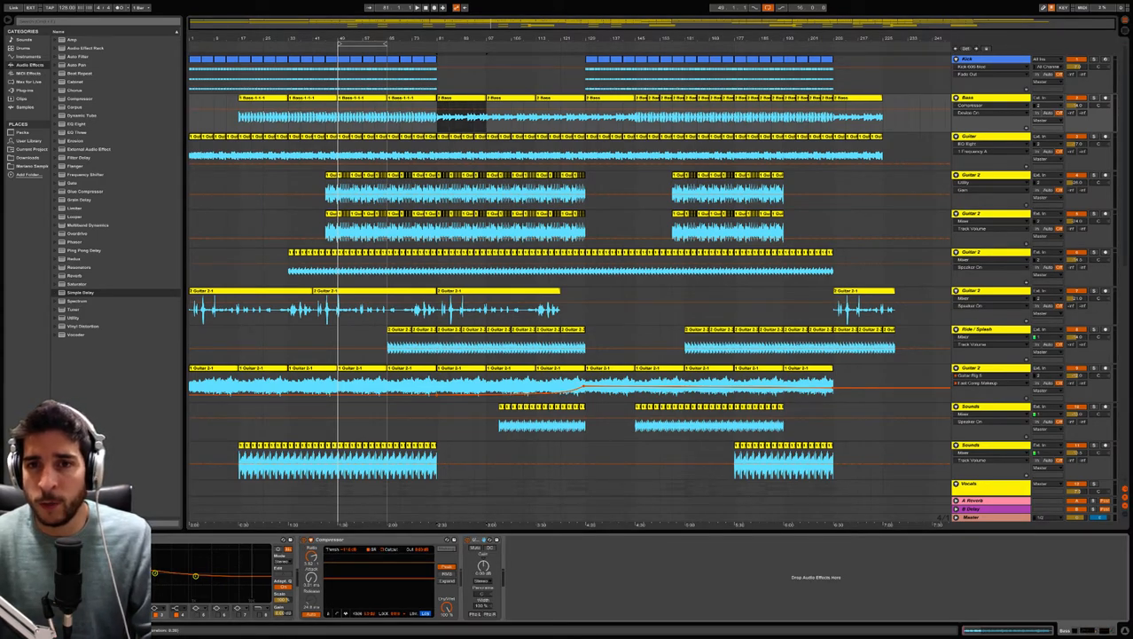
pyautogui.scroll(-4, 568, 275)
pyautogui.scroll(4, 567, 275)
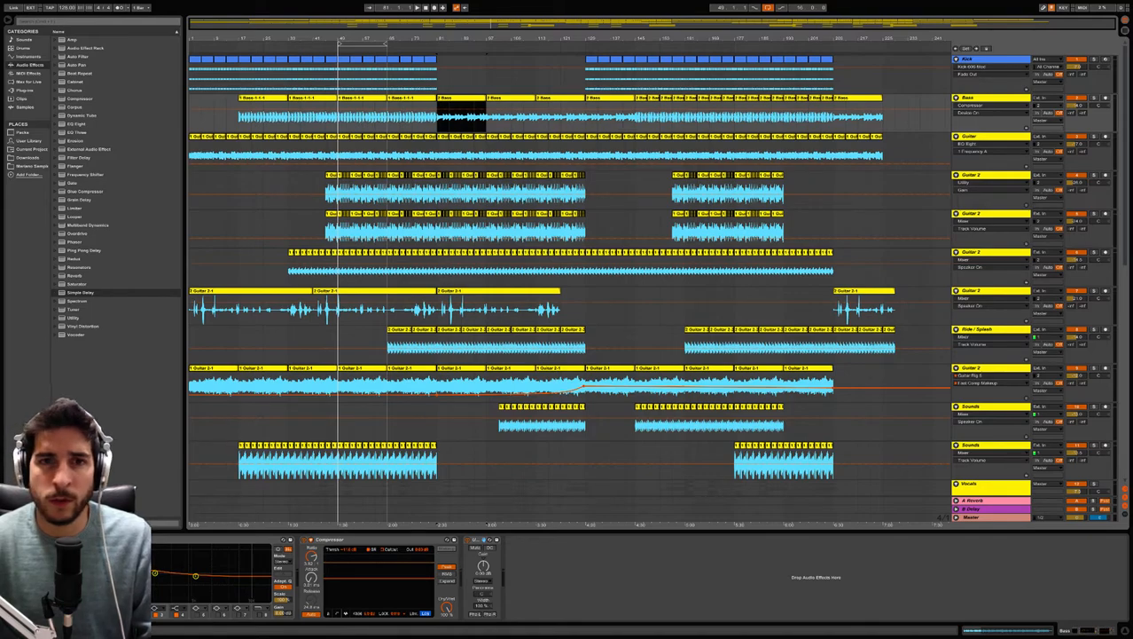
# Show the Guitar track's devices and listen to the track soloed from bar 81 and from bar 129.
pyautogui.click(983, 136)
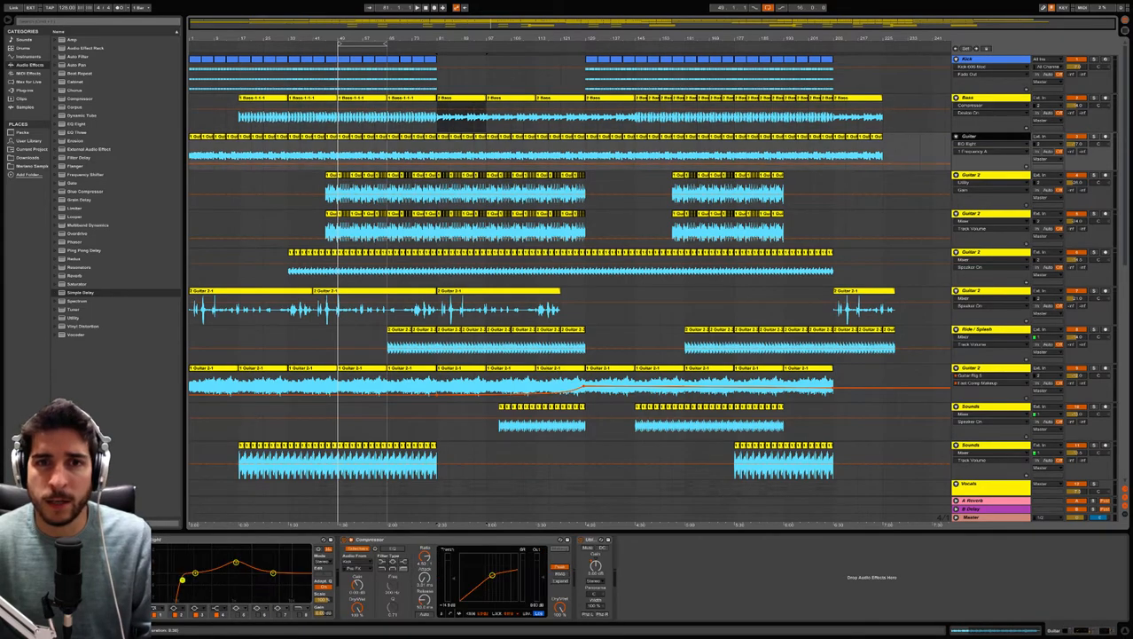
pyautogui.press('space')
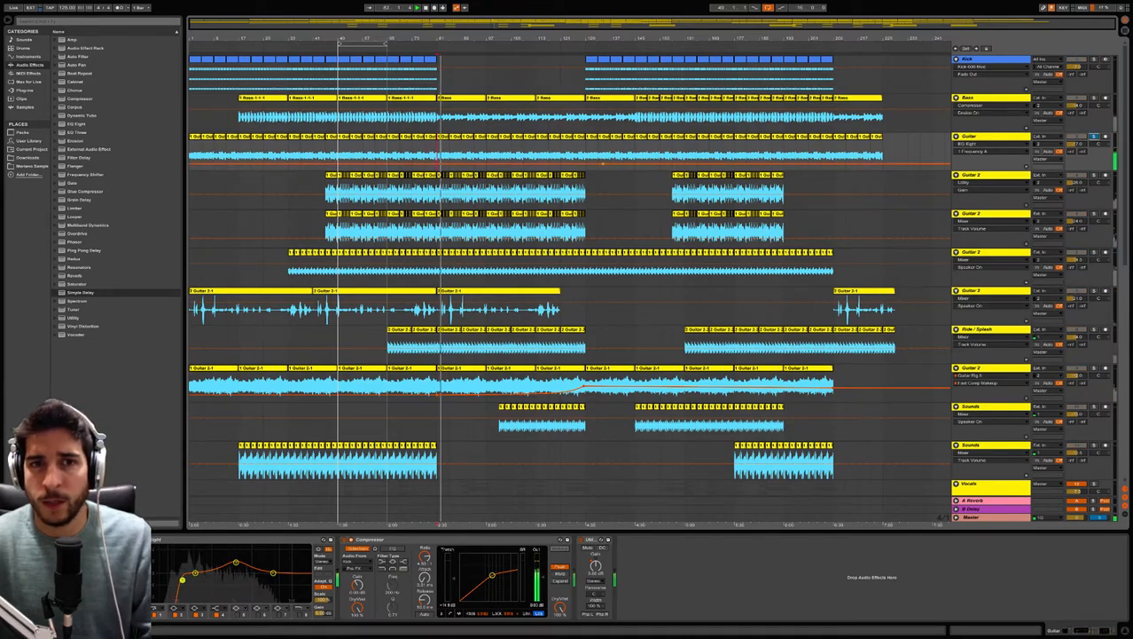
pyautogui.click(587, 156)
pyautogui.press('space')
pyautogui.press('space')
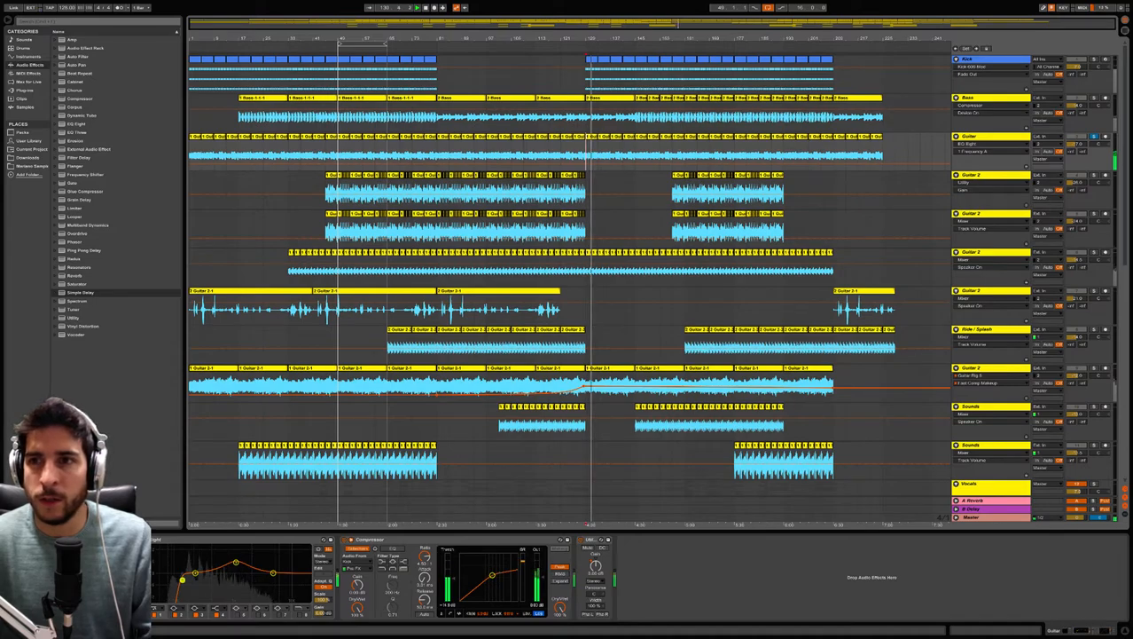
pyautogui.click(991, 136)
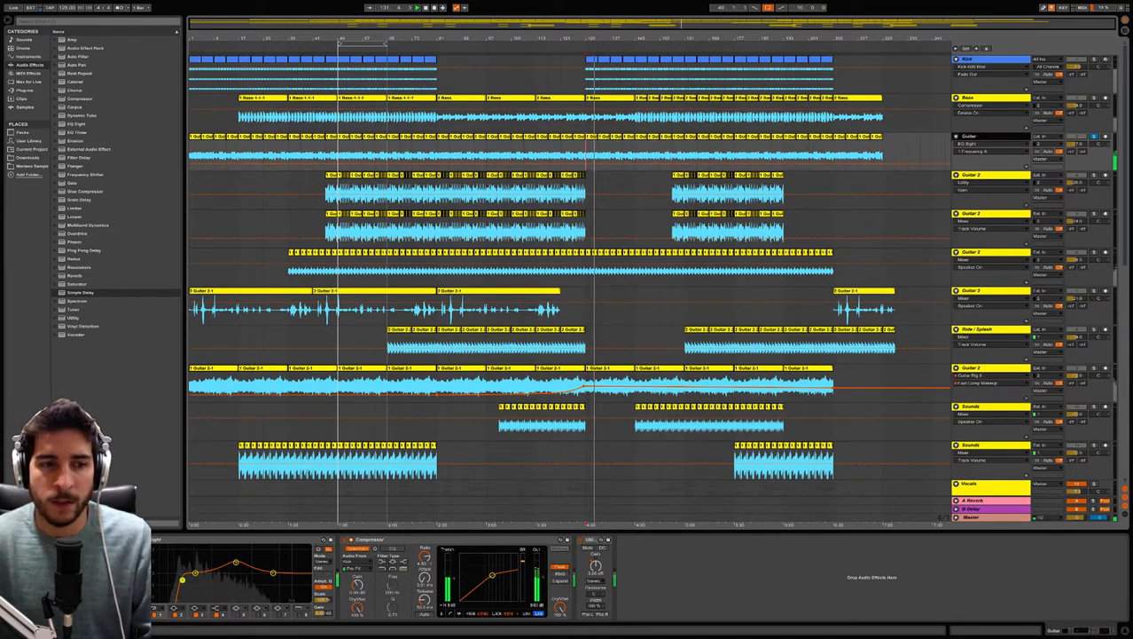